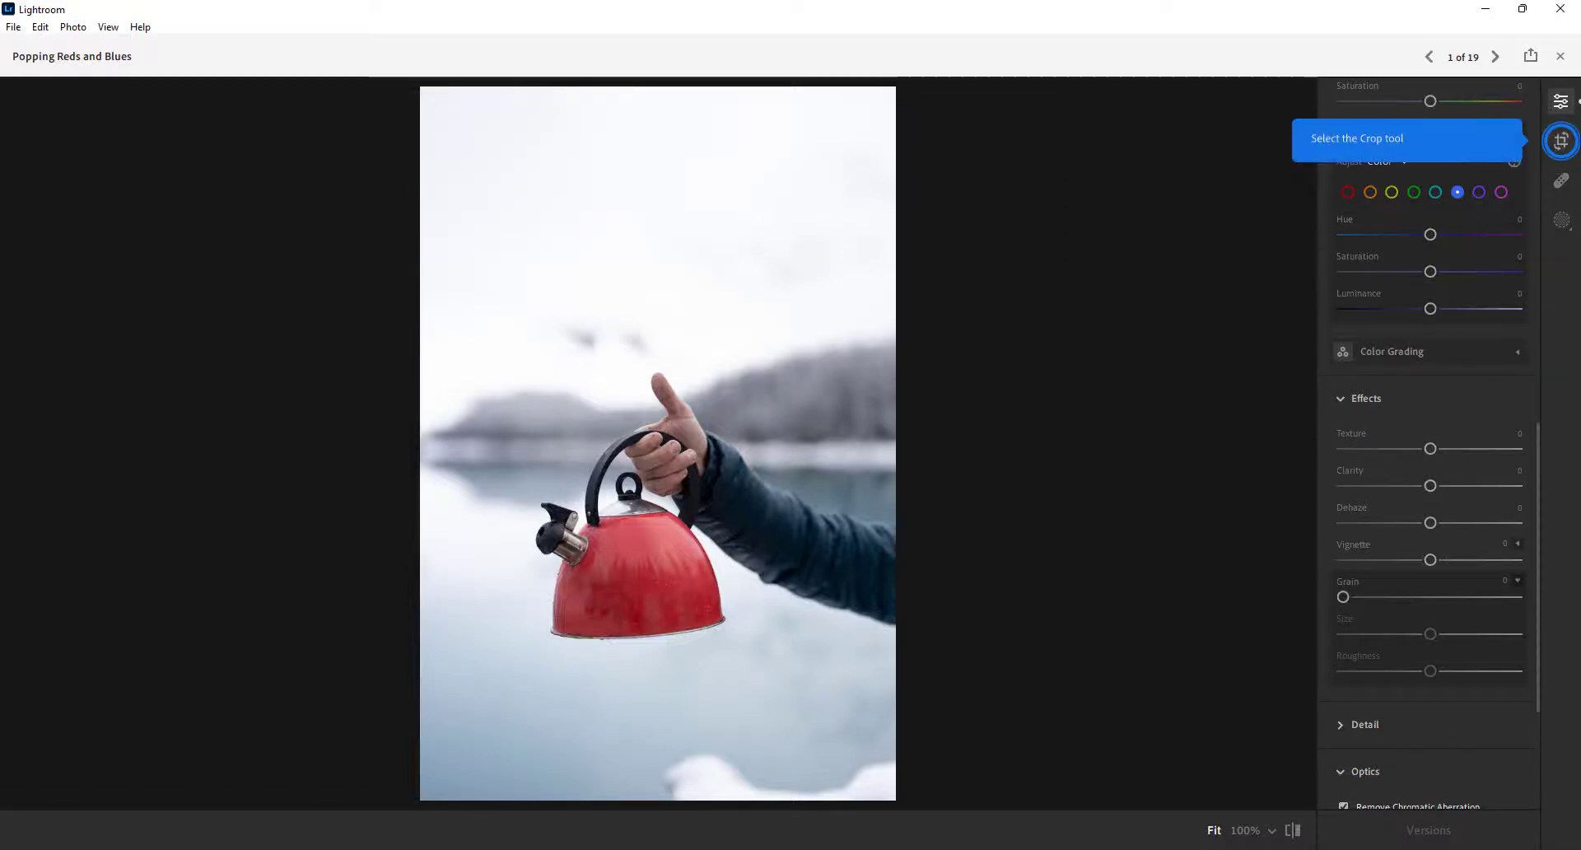
Step: Crop the kettle photo slightly, trimming its top and right edges
click(1560, 141)
drag(882, 101, 887, 107)
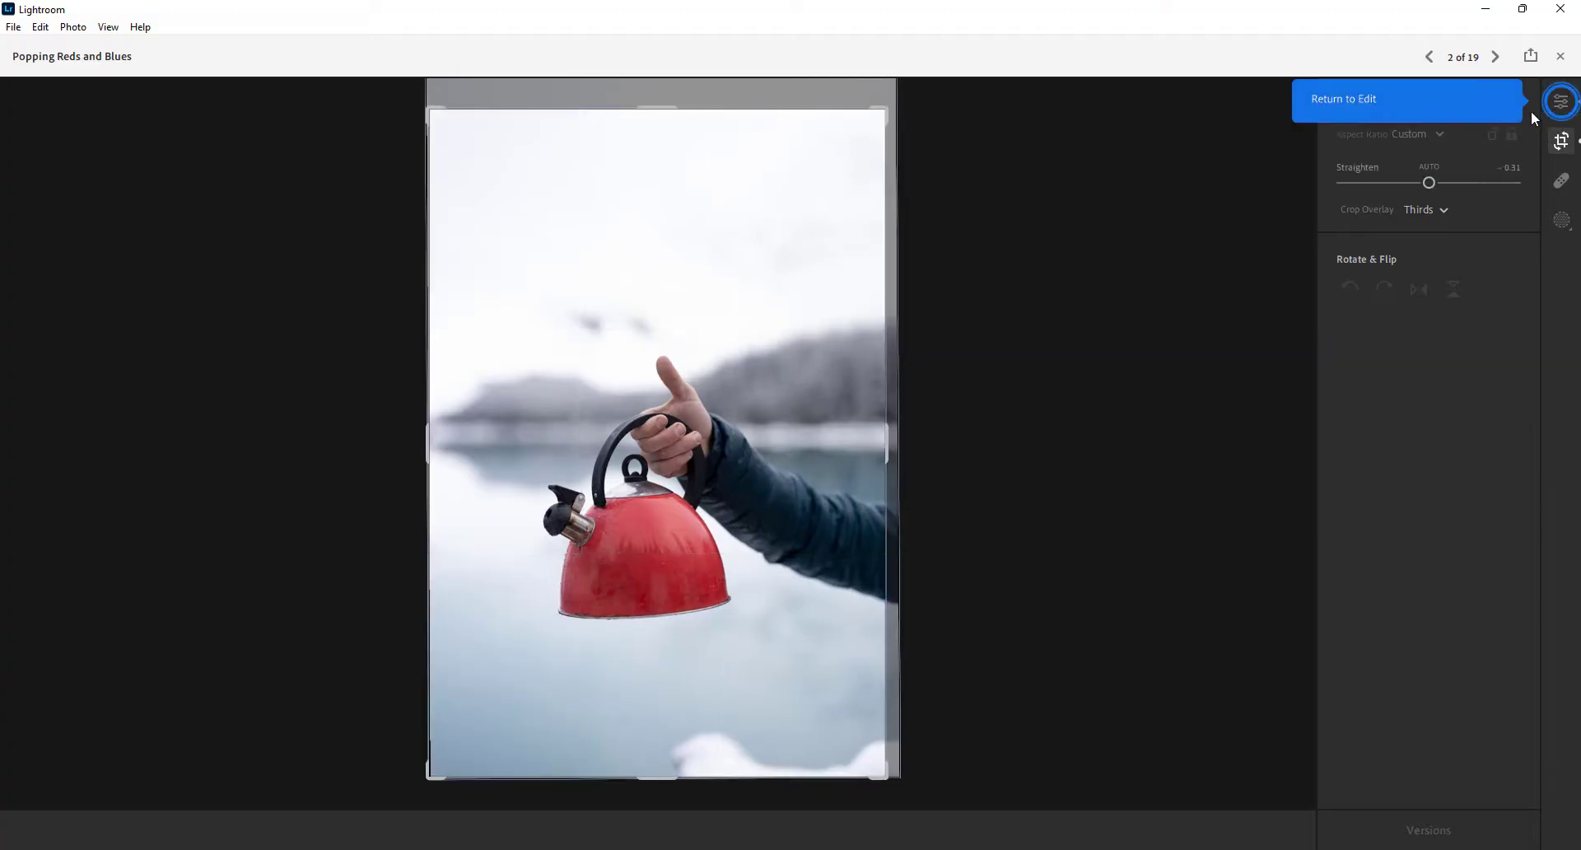
click(1560, 101)
Step: Pull Highlights down to -91, add slight Contrast and lift Shadows to +63
click(1252, 254)
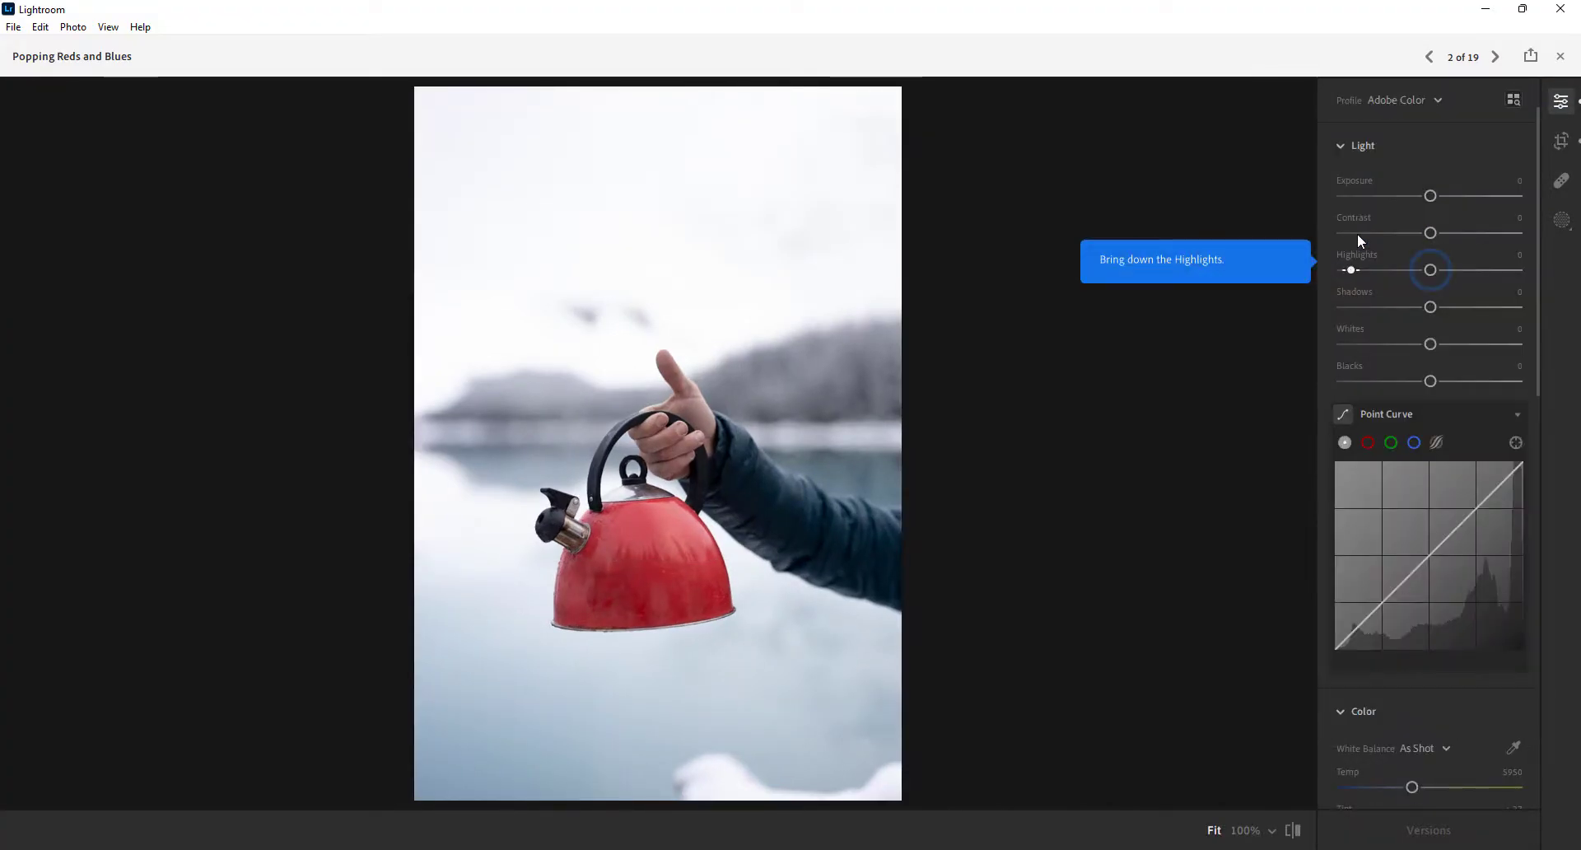
drag(1430, 269, 1438, 305)
drag(1430, 378, 1452, 415)
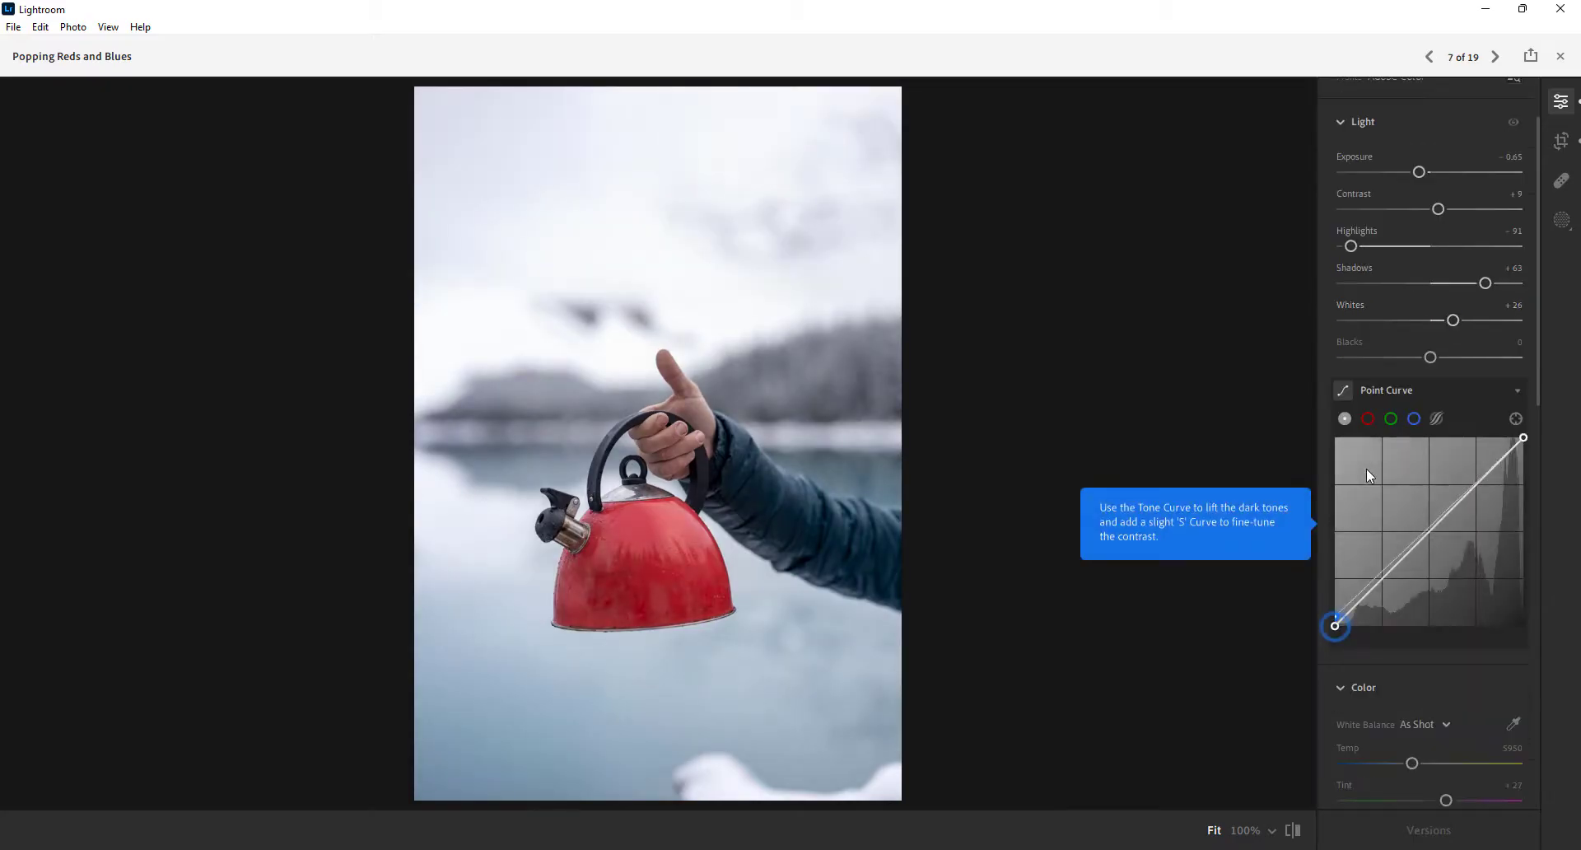
Step: Bend the Point Curve into a gentle S: lift the black point, add low points, raise an upper point
drag(1335, 626, 1358, 611)
click(1356, 599)
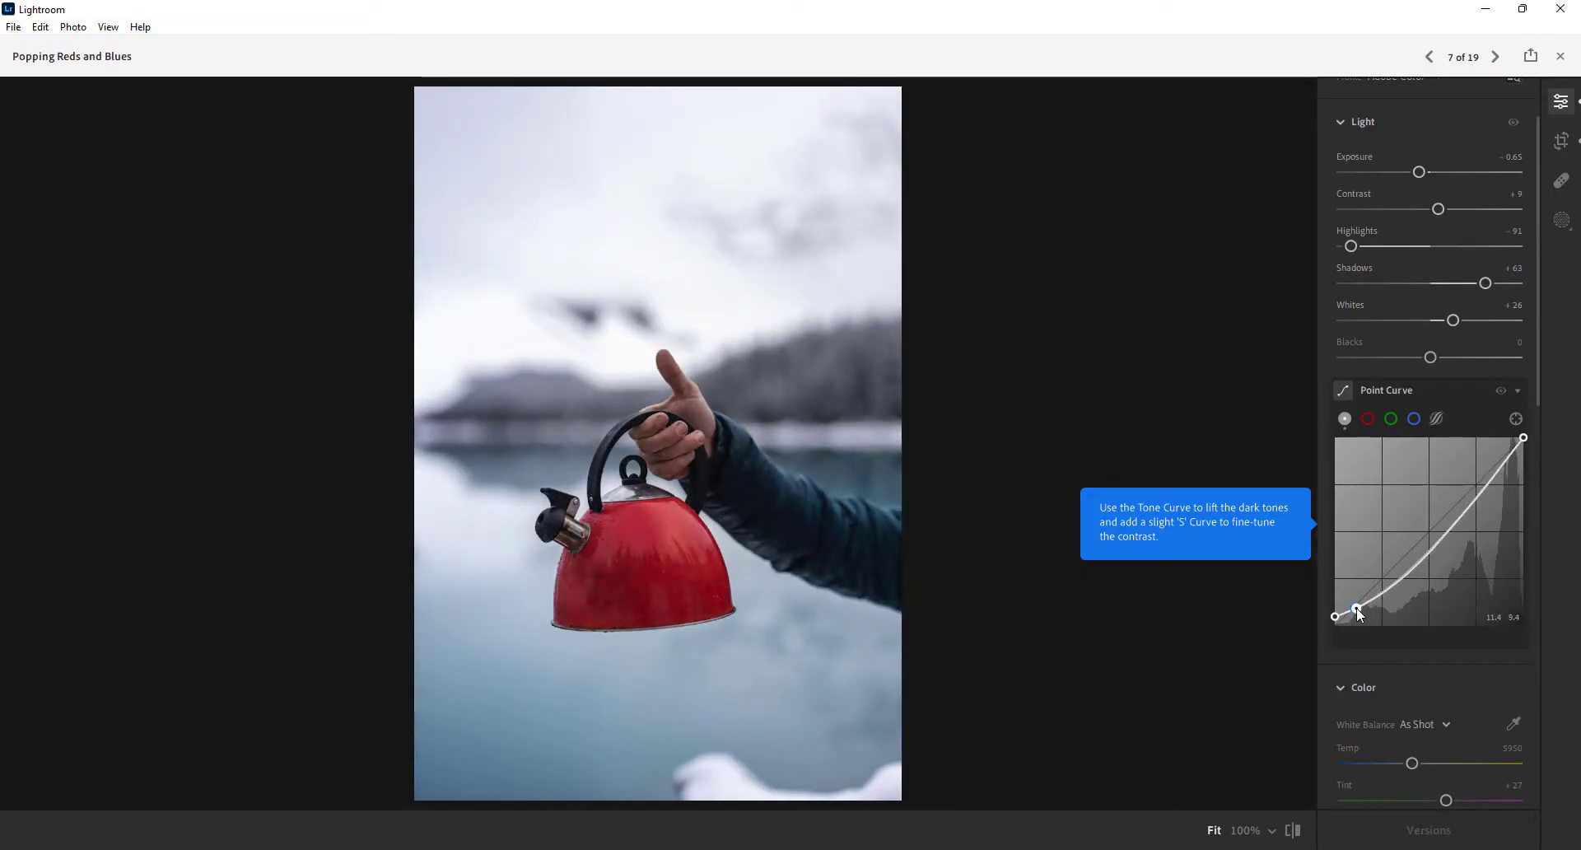
click(1377, 591)
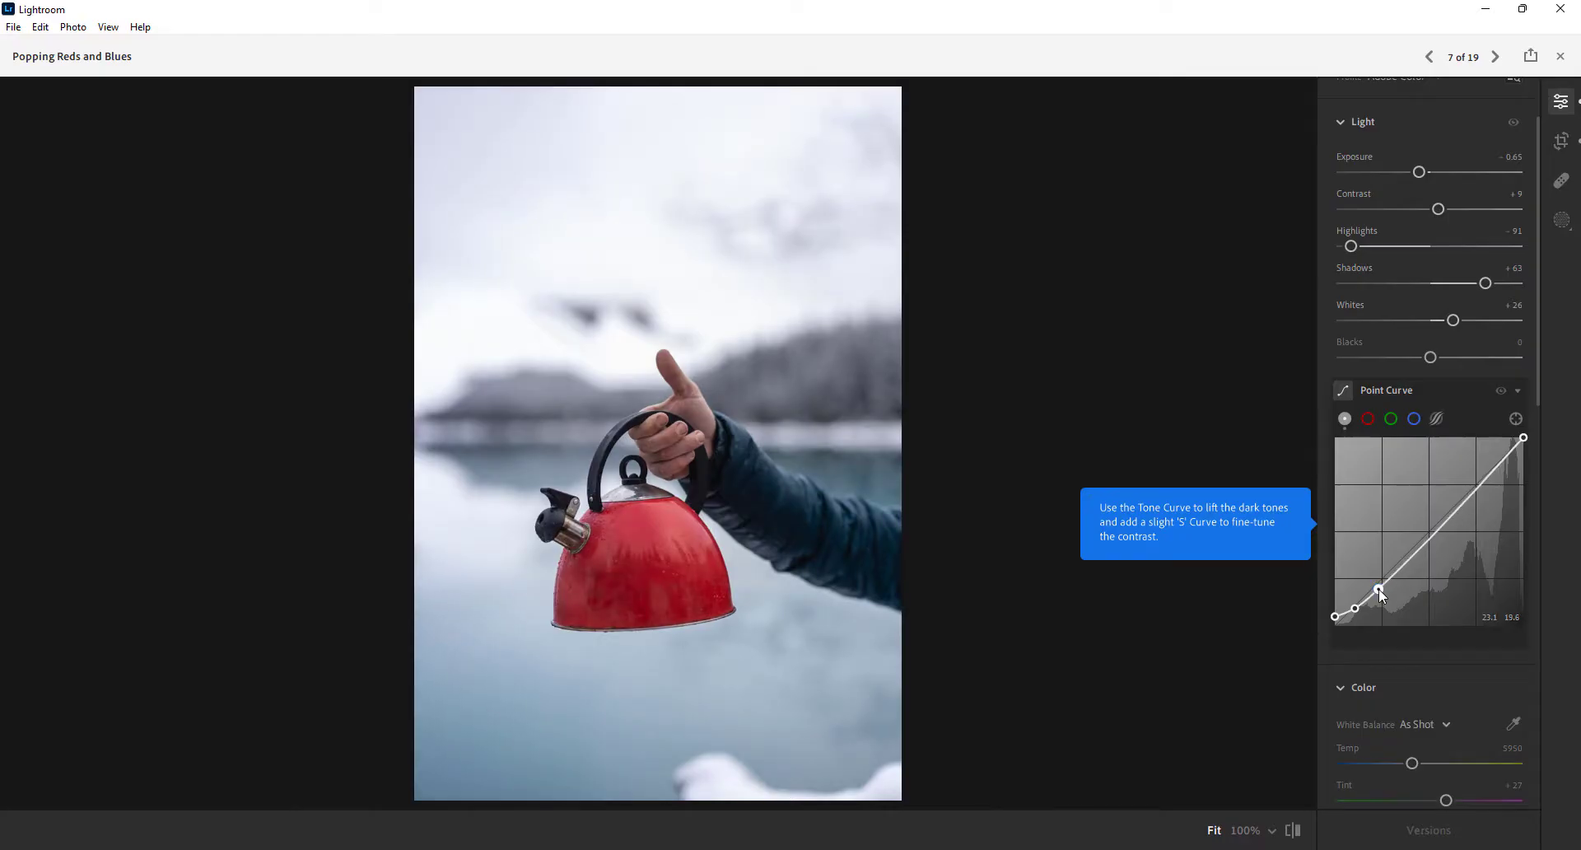
click(1482, 479)
drag(1482, 480, 1480, 475)
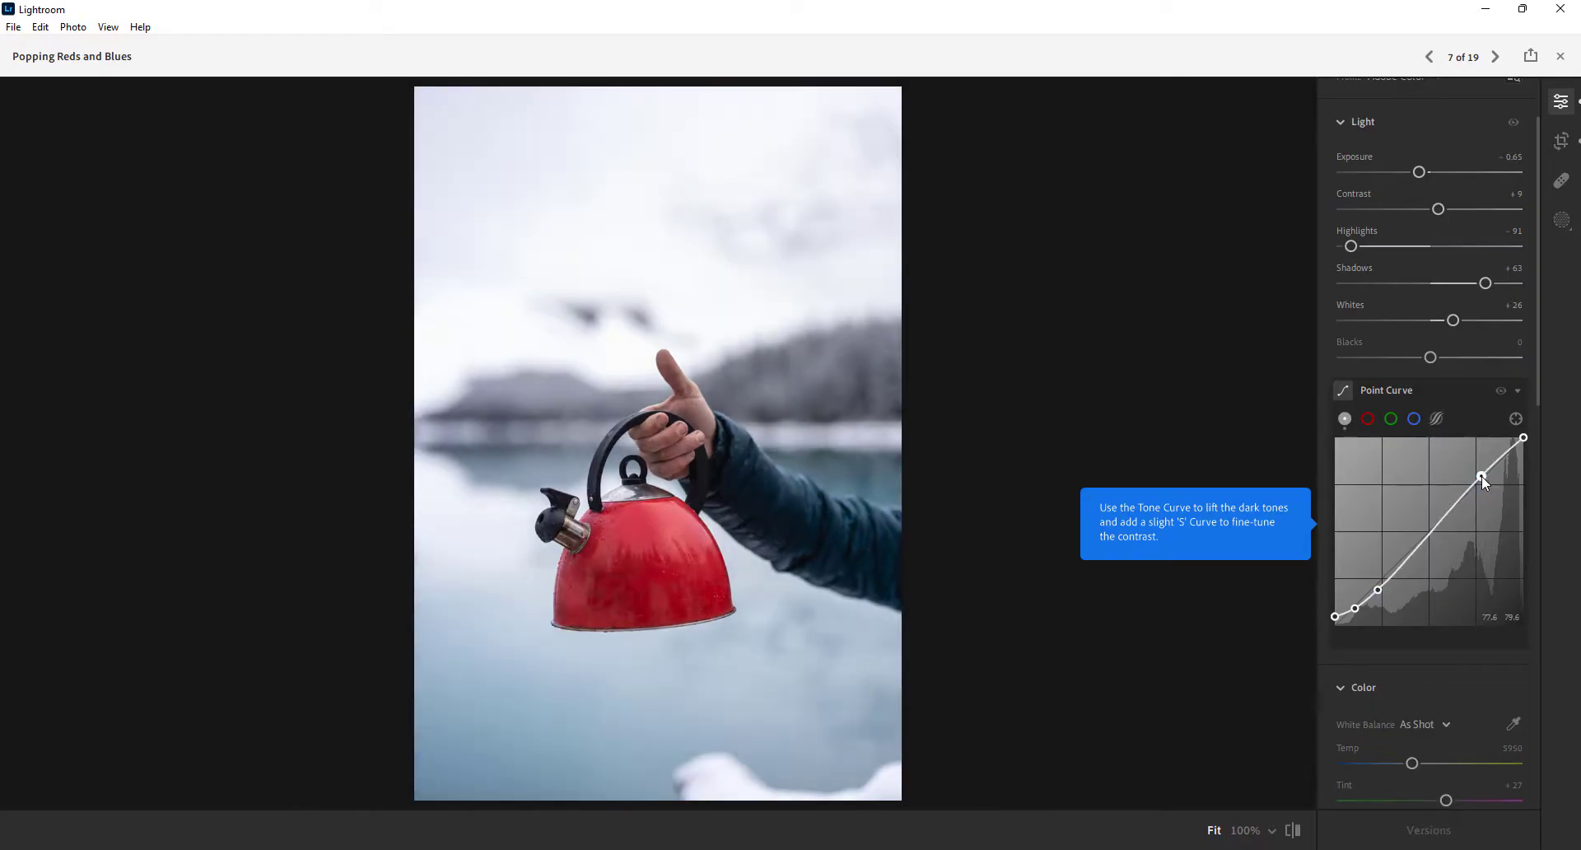
Step: In Color Mixer, enrich the reds and aqua and shift the blue hue
click(1253, 250)
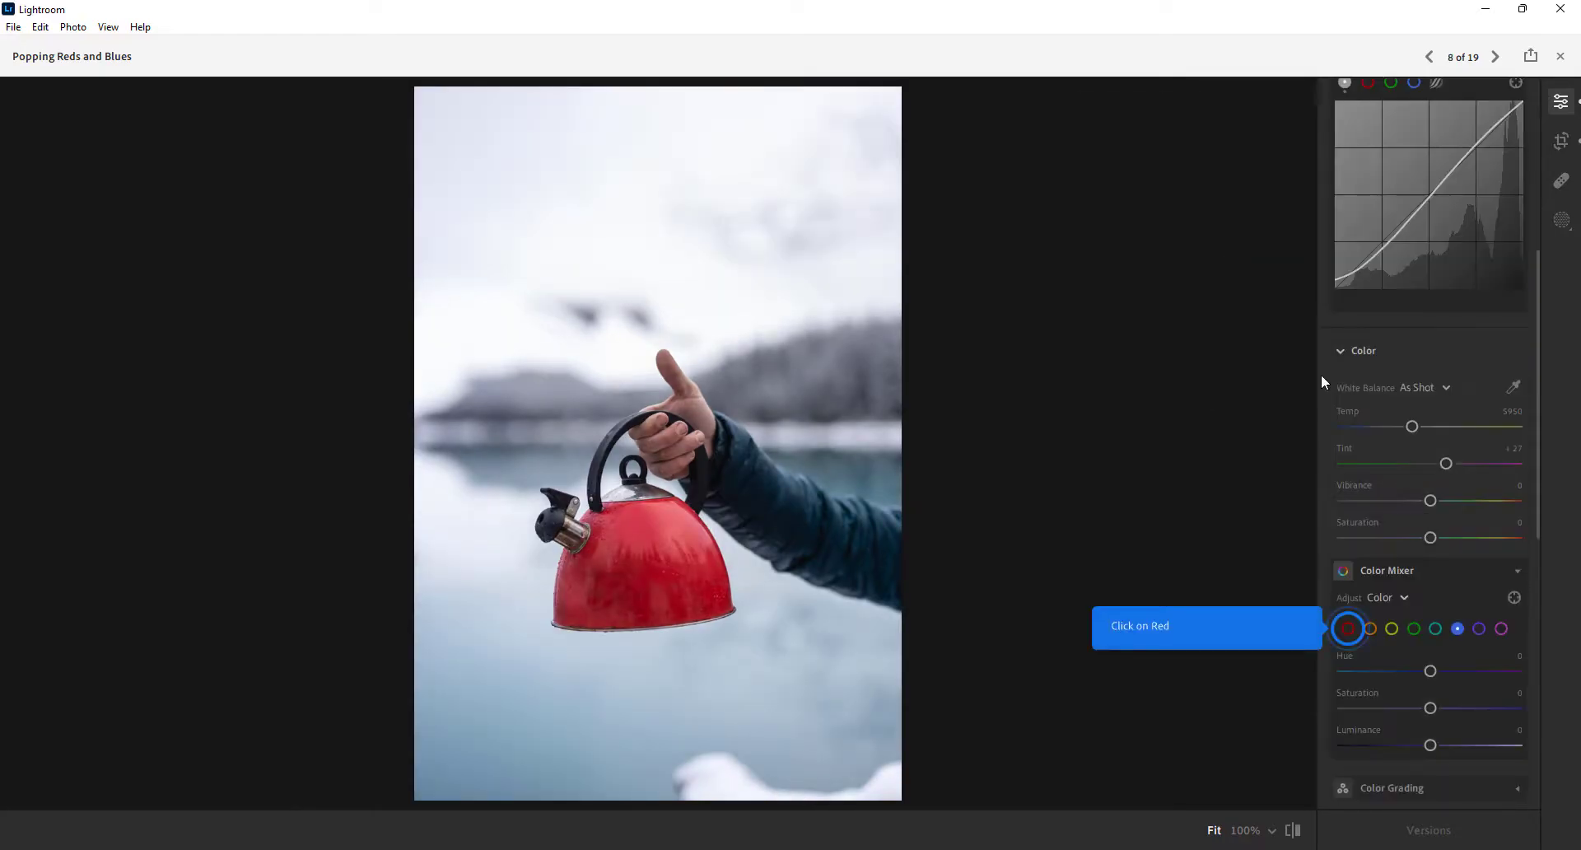
click(1348, 631)
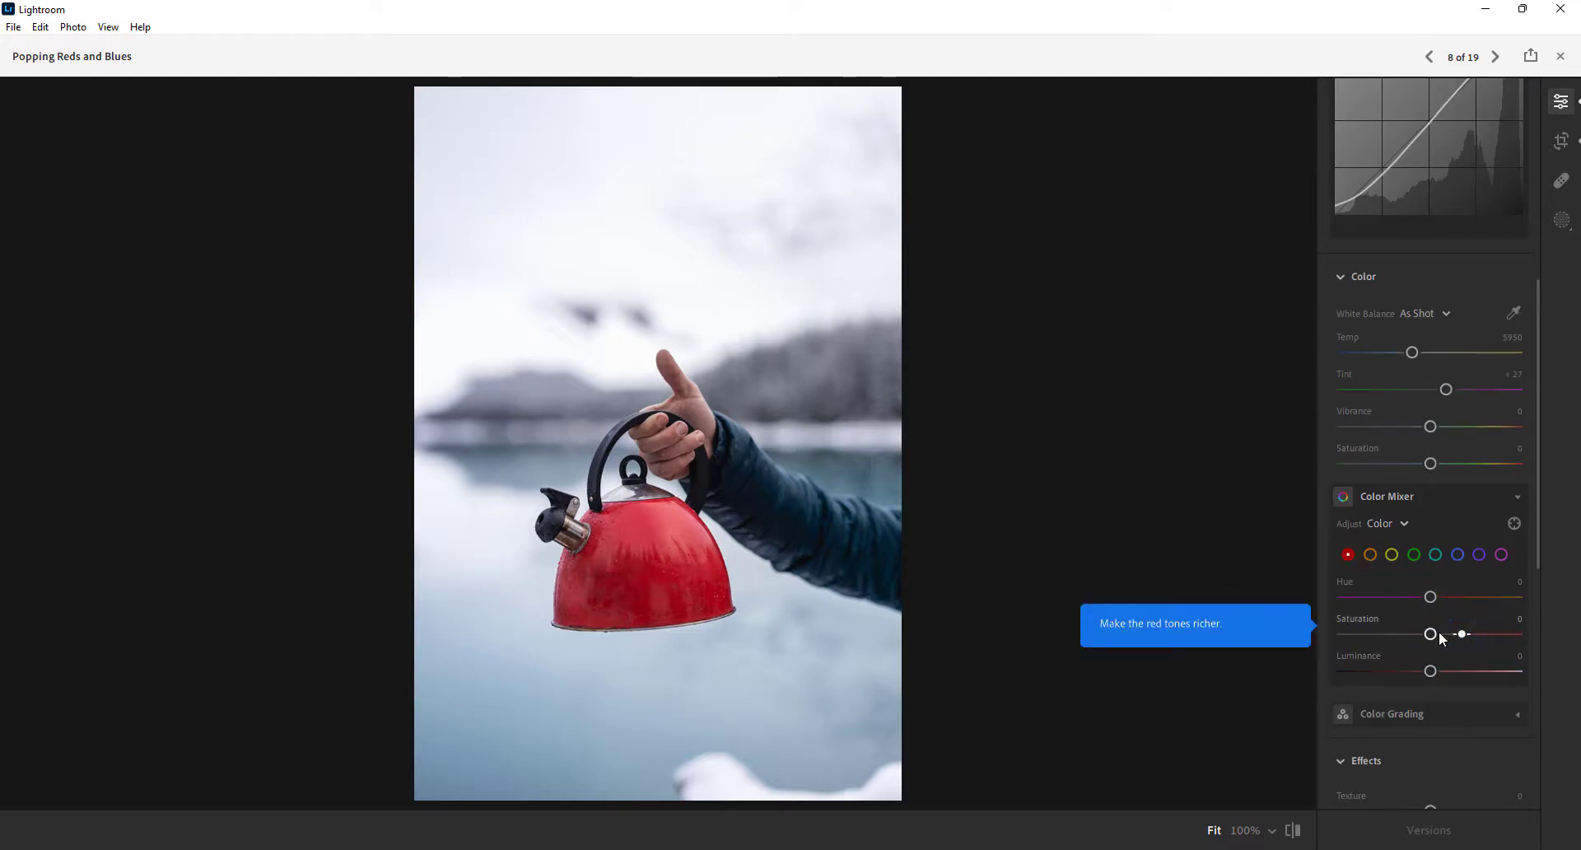
mouse_move(1432, 634)
mouse_down()
mouse_move(1462, 642)
mouse_move(1424, 635)
mouse_move(1433, 596)
mouse_move(1423, 634)
mouse_up()
click(1435, 517)
click(1458, 517)
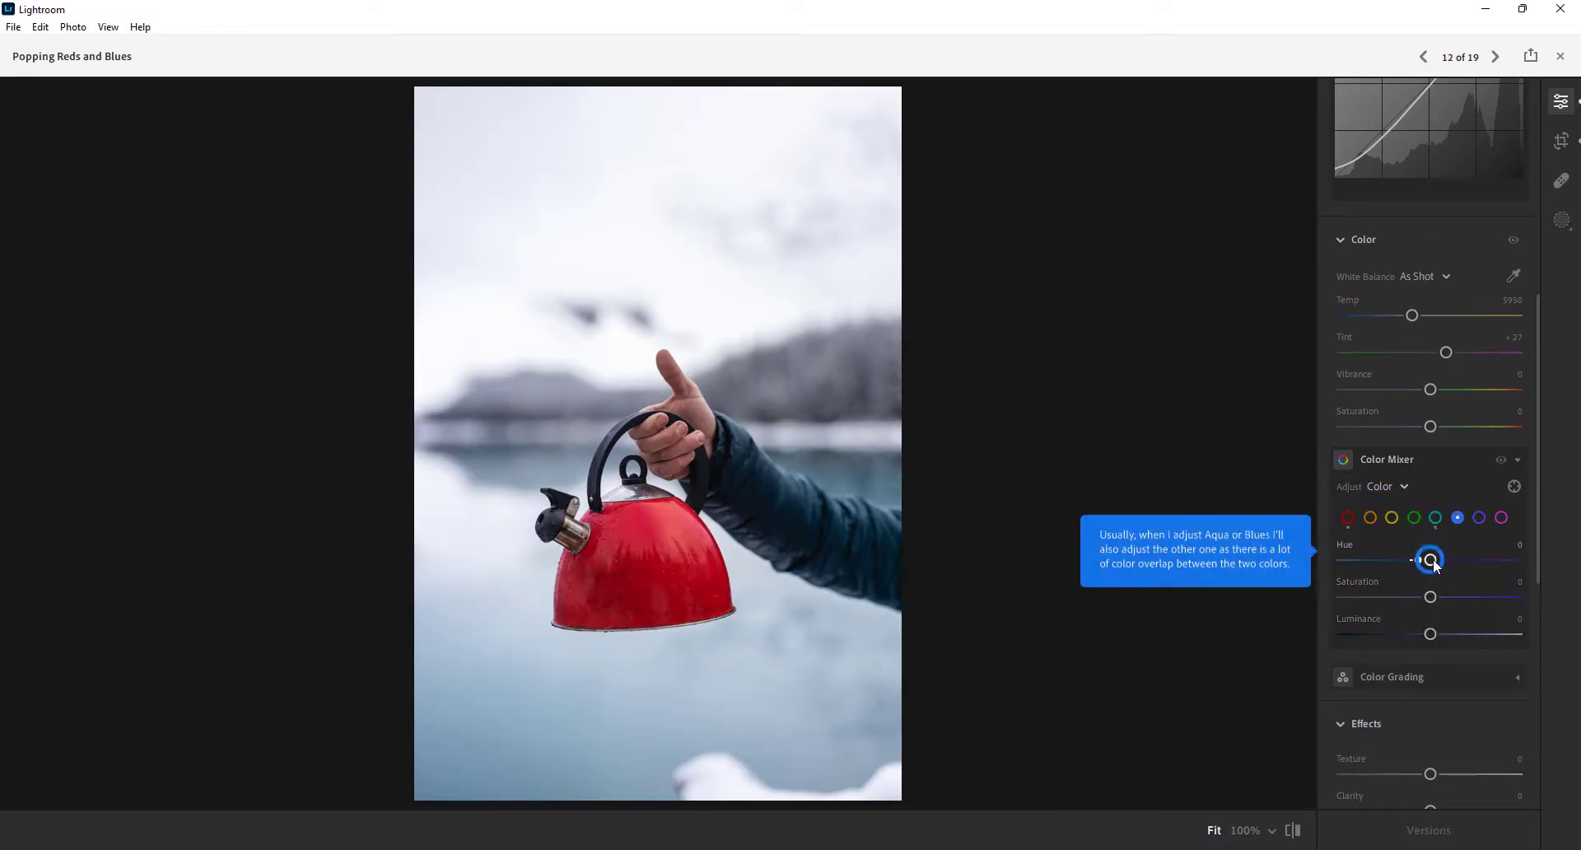
drag(1431, 559, 1417, 636)
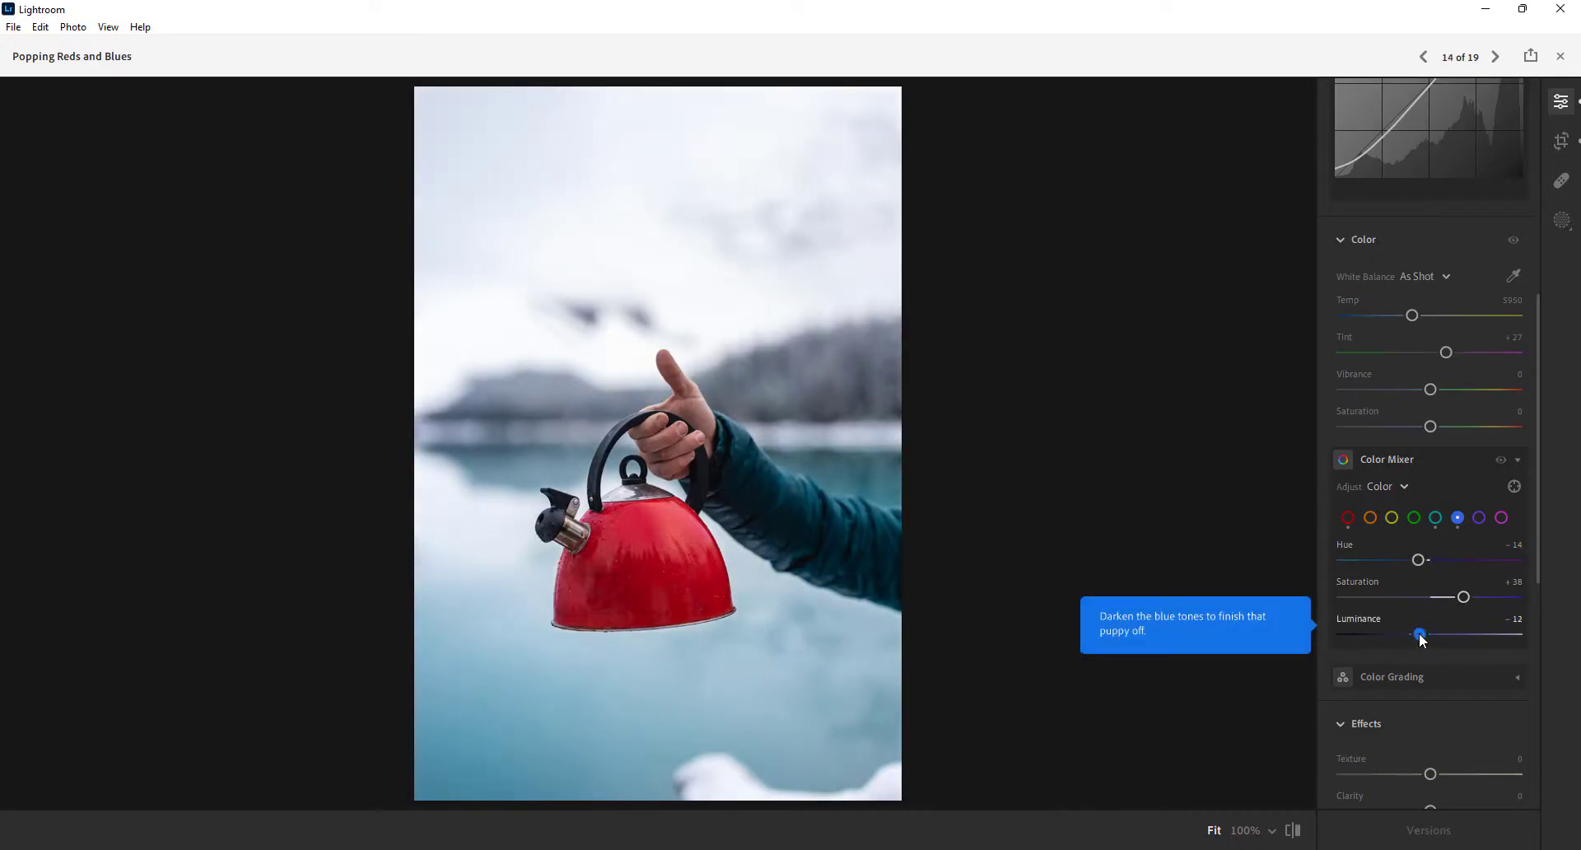
Step: Raise Texture, Clarity, Dehaze and Grain in the Effects panel
click(1258, 243)
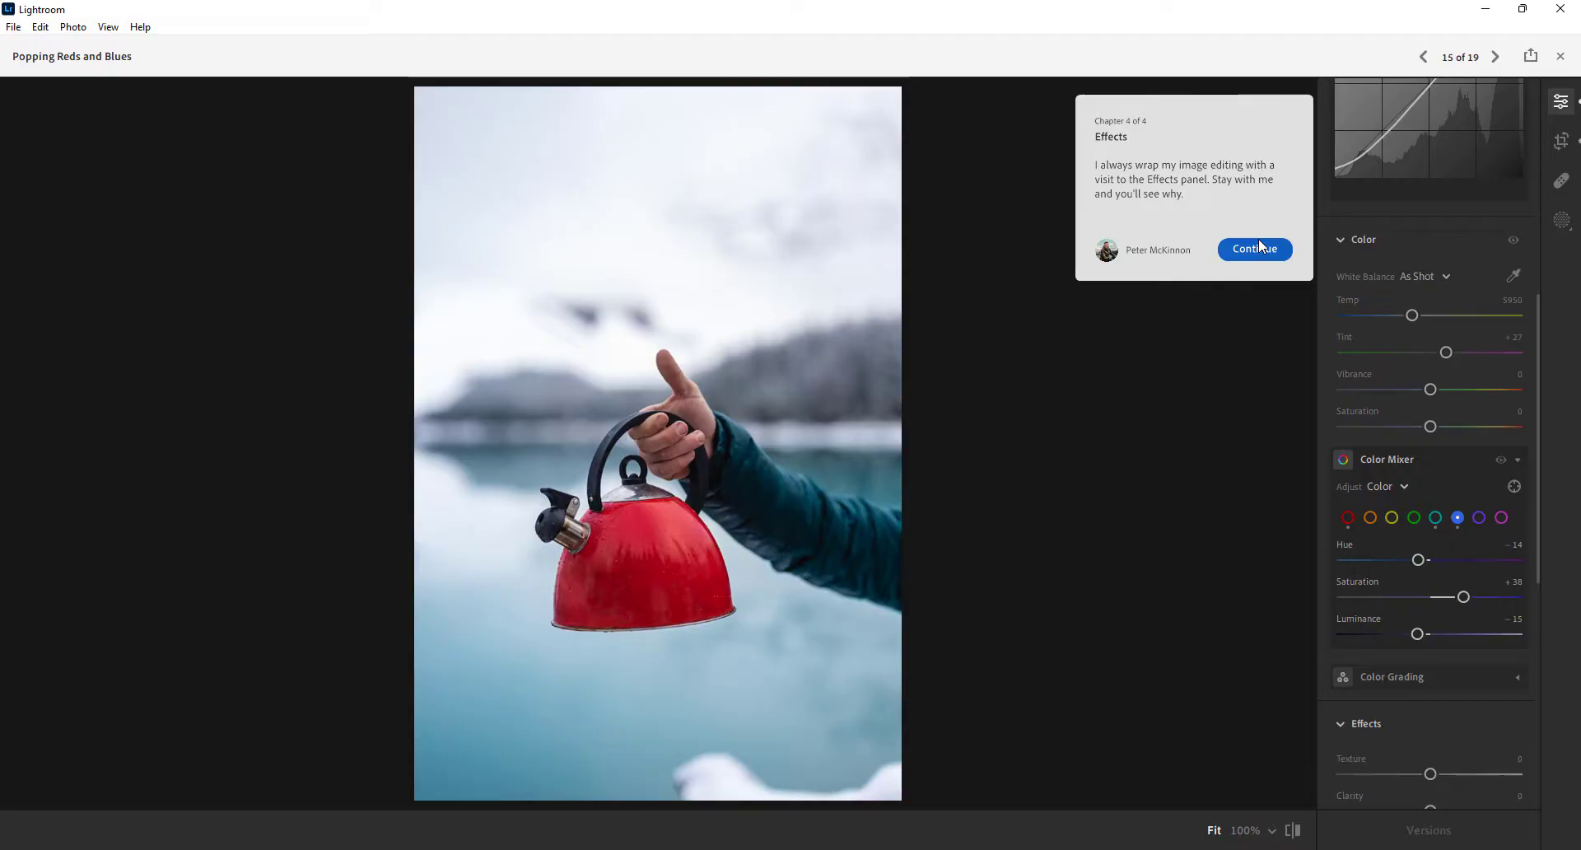
click(1259, 252)
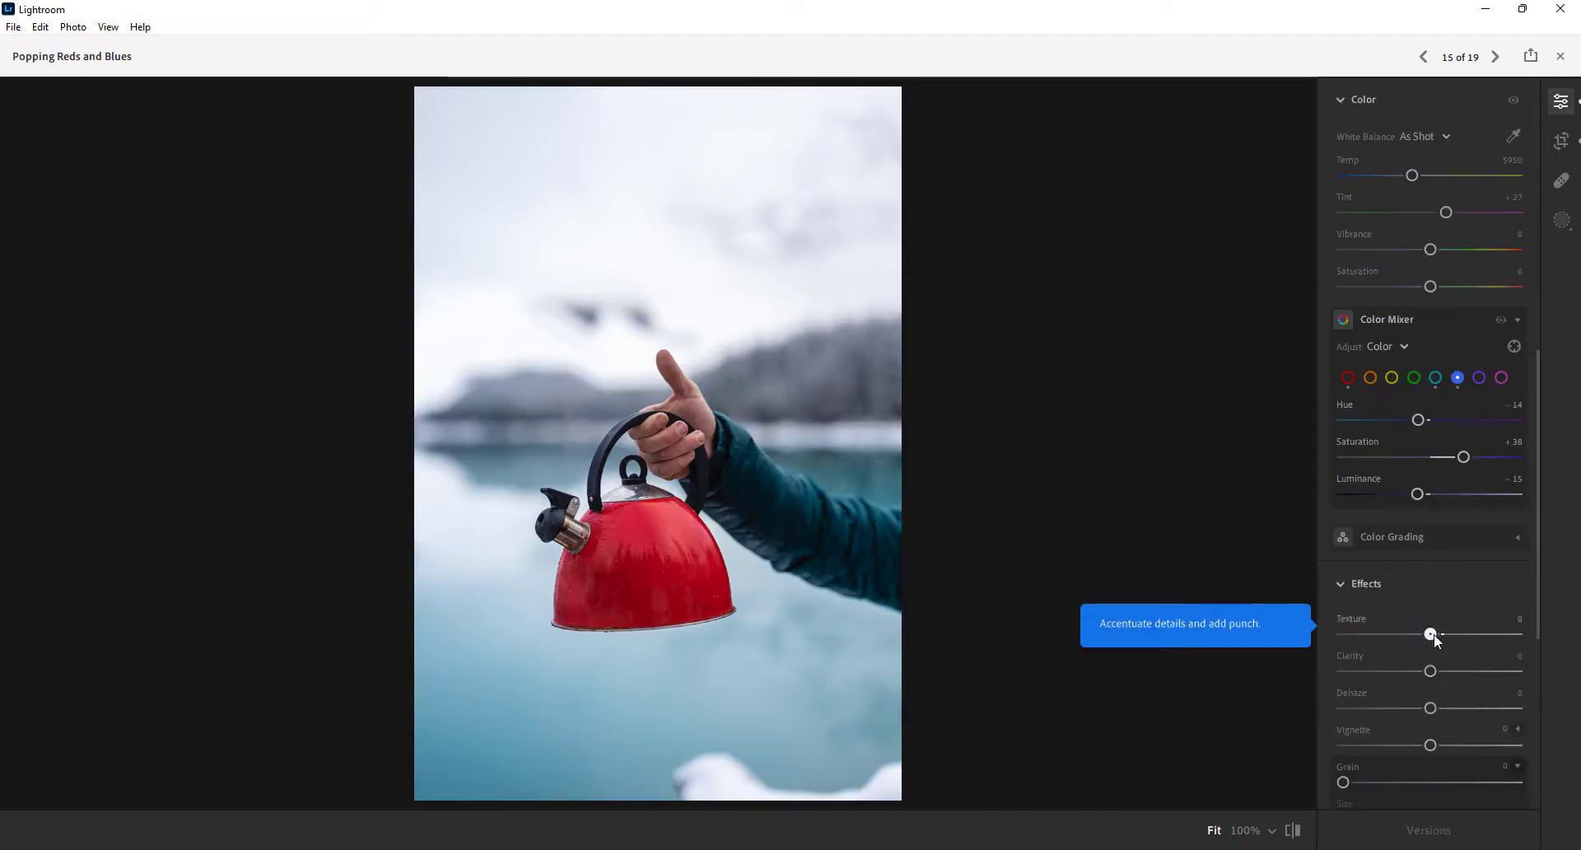
mouse_move(1431, 634)
mouse_down()
mouse_move(1475, 635)
mouse_move(1438, 635)
mouse_up()
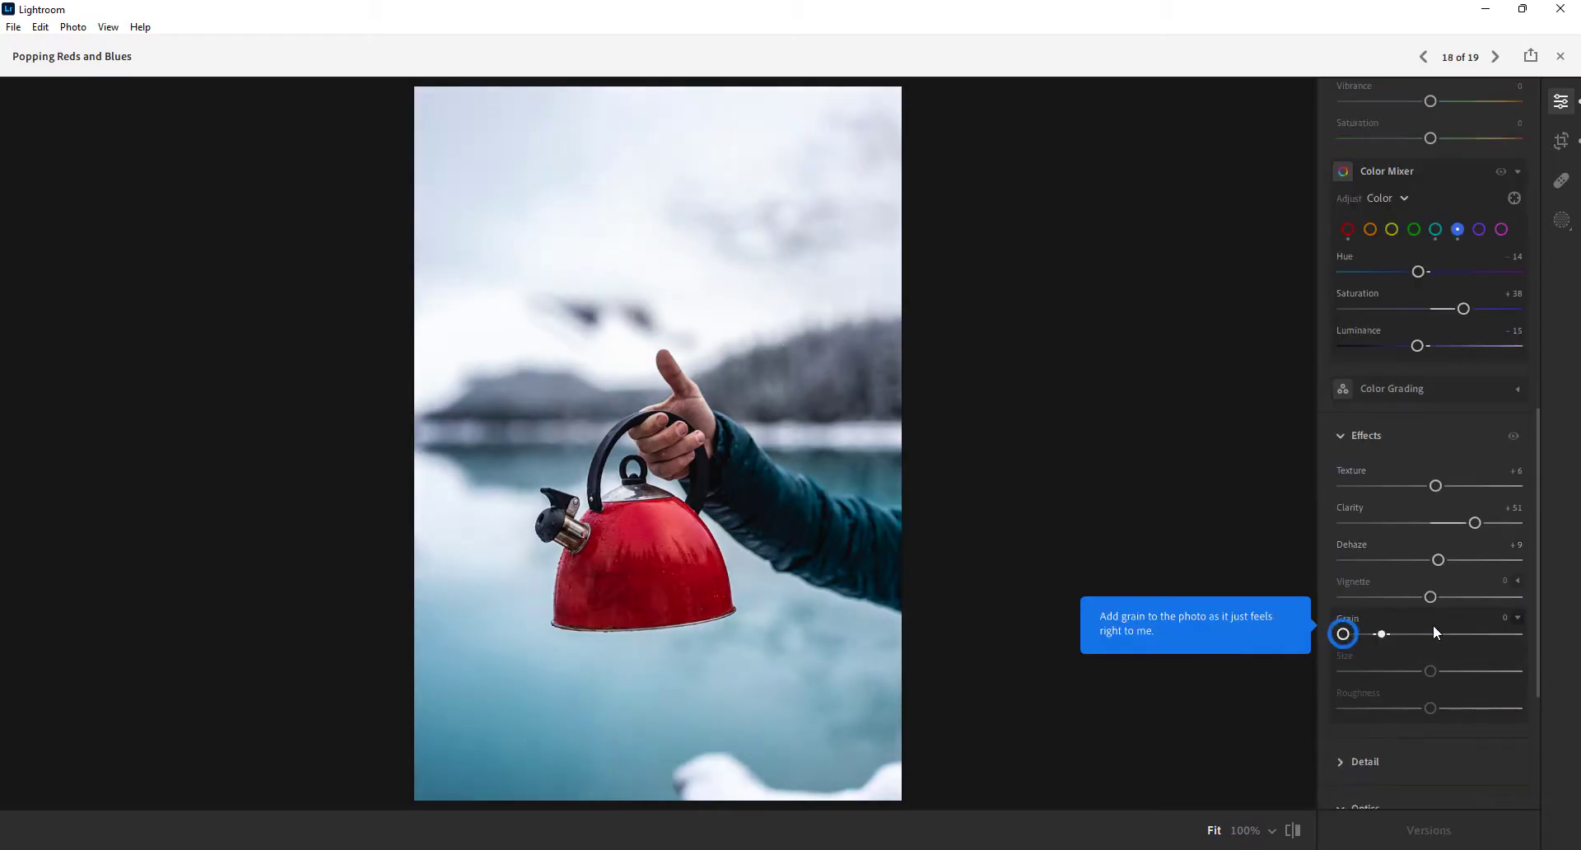
drag(1343, 634, 1398, 636)
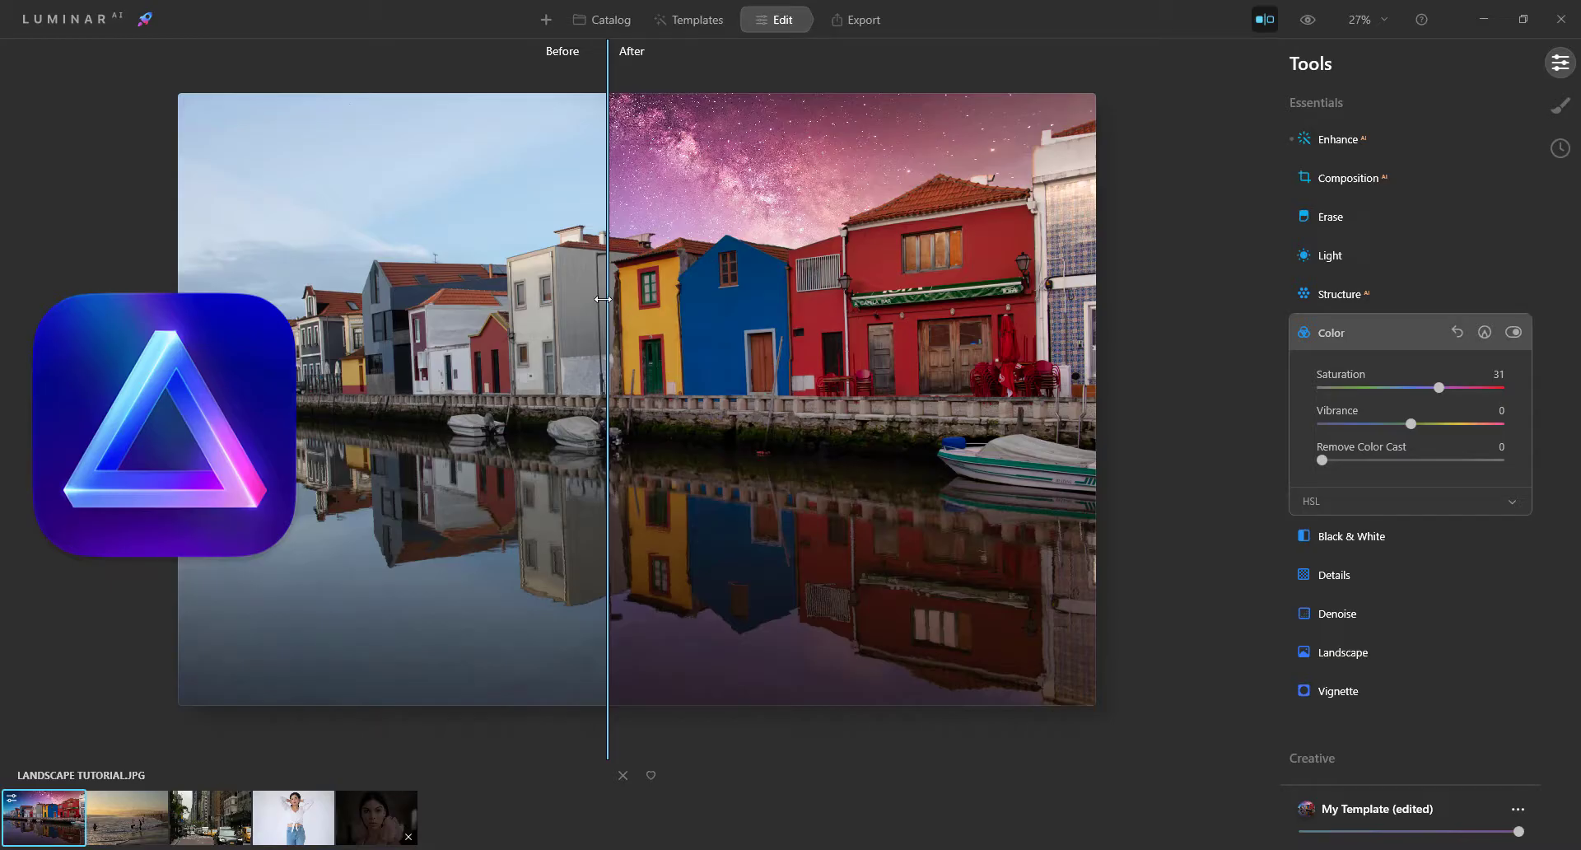
Step: Slide the Before/After divider left on the canal photo, then open the close-up portrait
drag(603, 299, 257, 298)
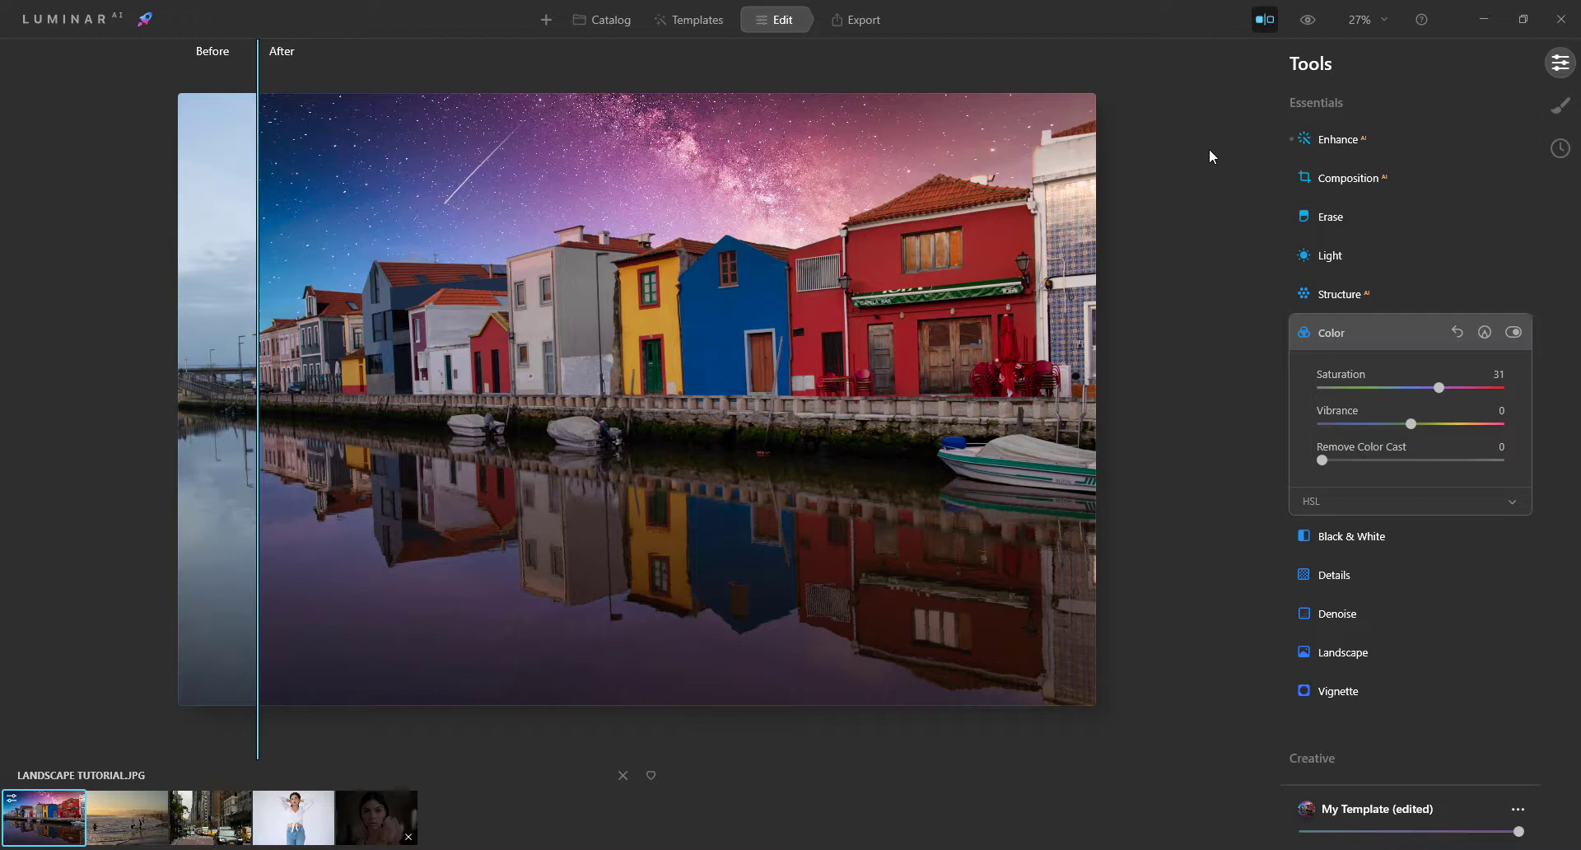
click(383, 818)
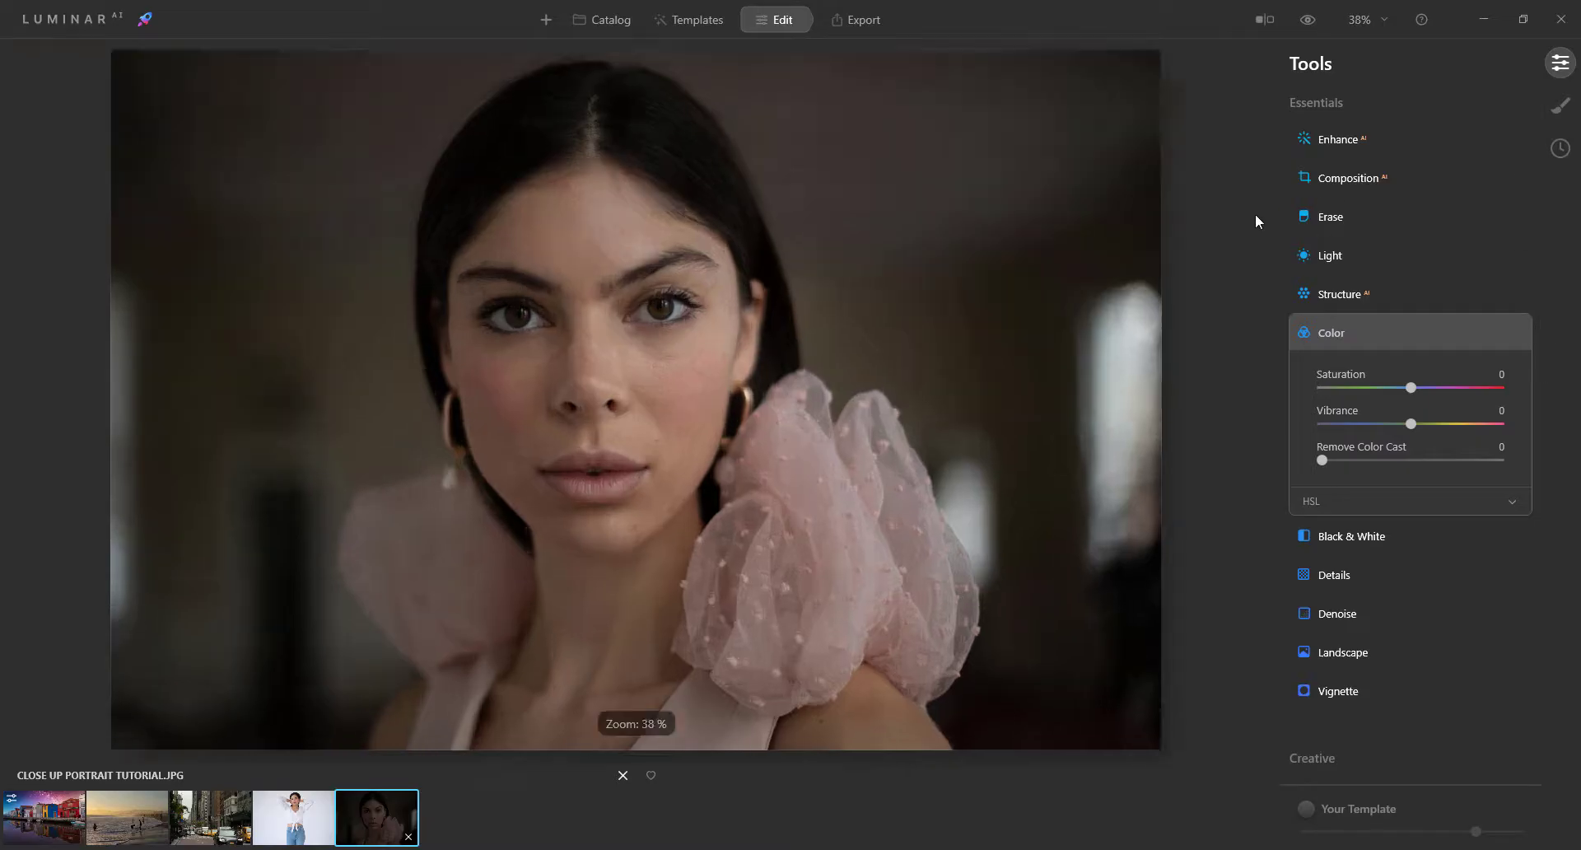
scroll(554, 378, up, 5)
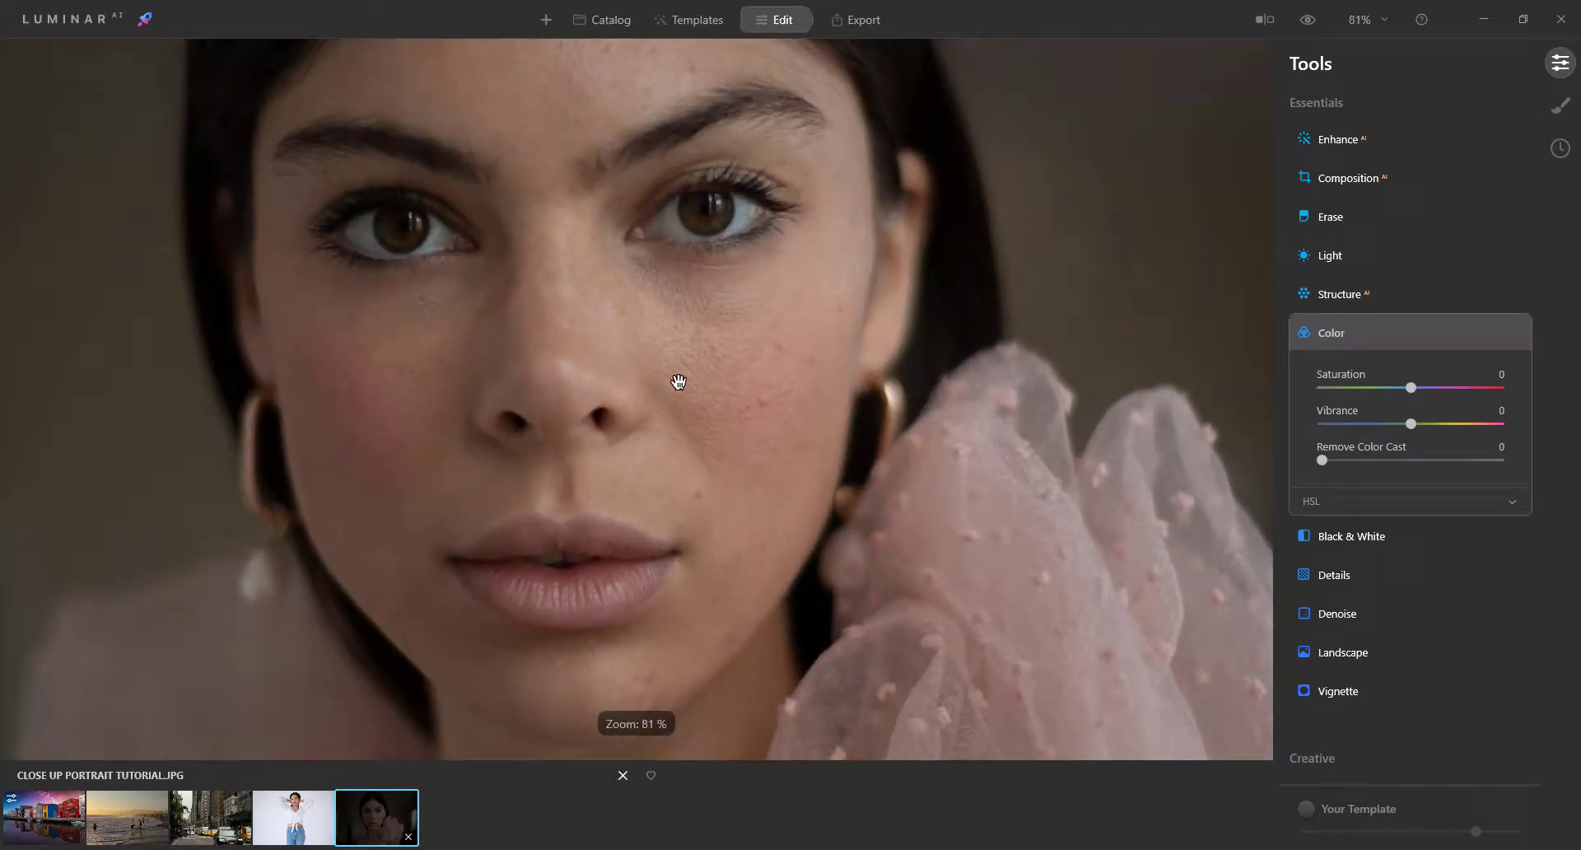
scroll(910, 228, down, 6)
scroll(650, 330, up, 3)
scroll(1219, 214, down, 2)
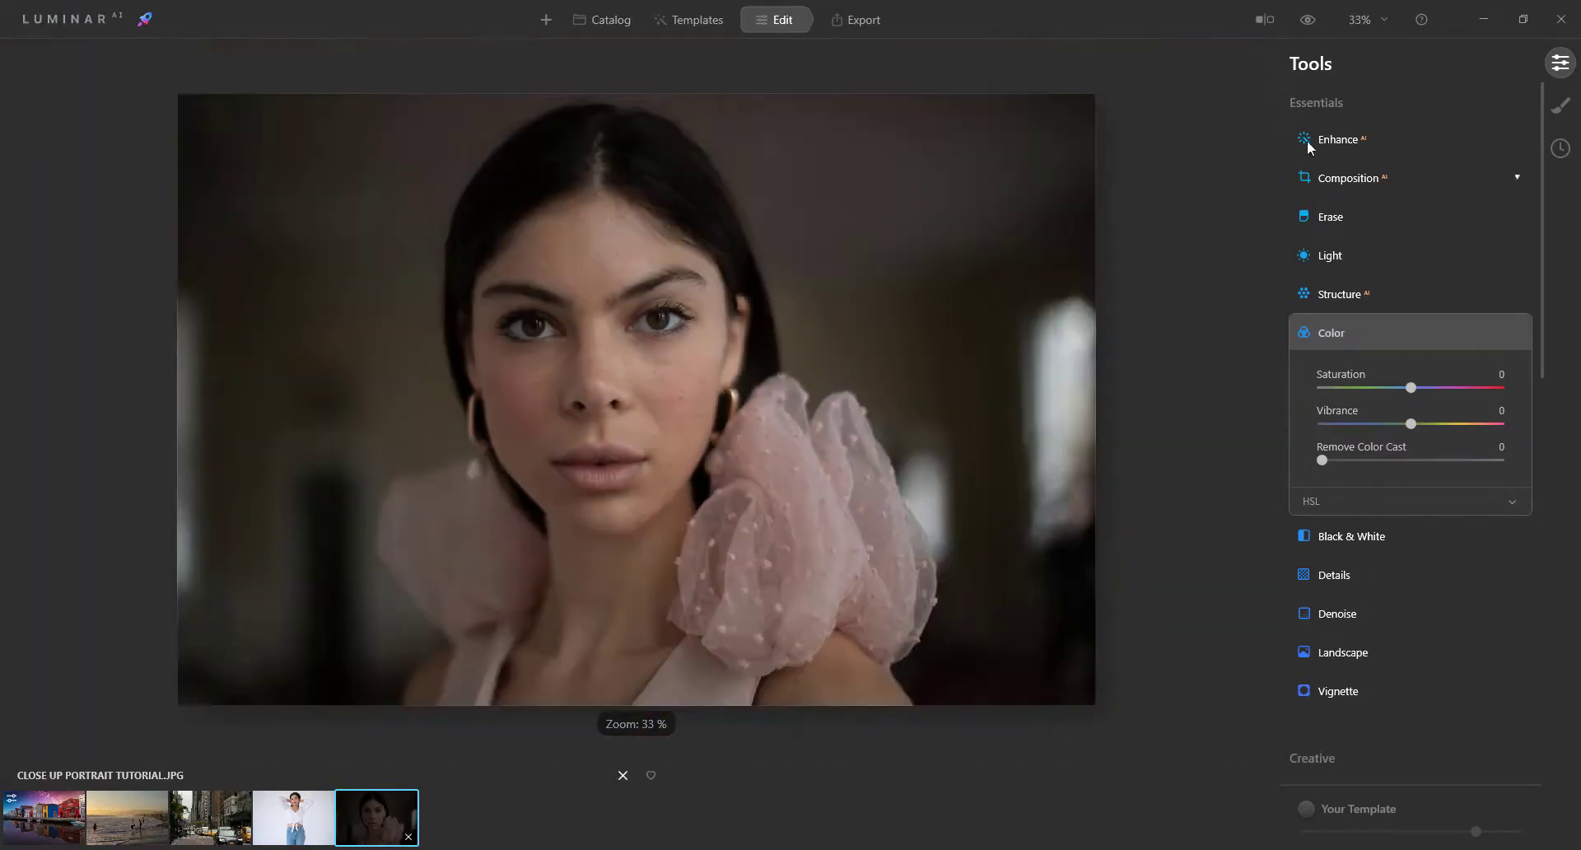
Step: Set Enhance AI Accent to 35 and apply a Soft Focus Glow at Amount 20
click(1342, 142)
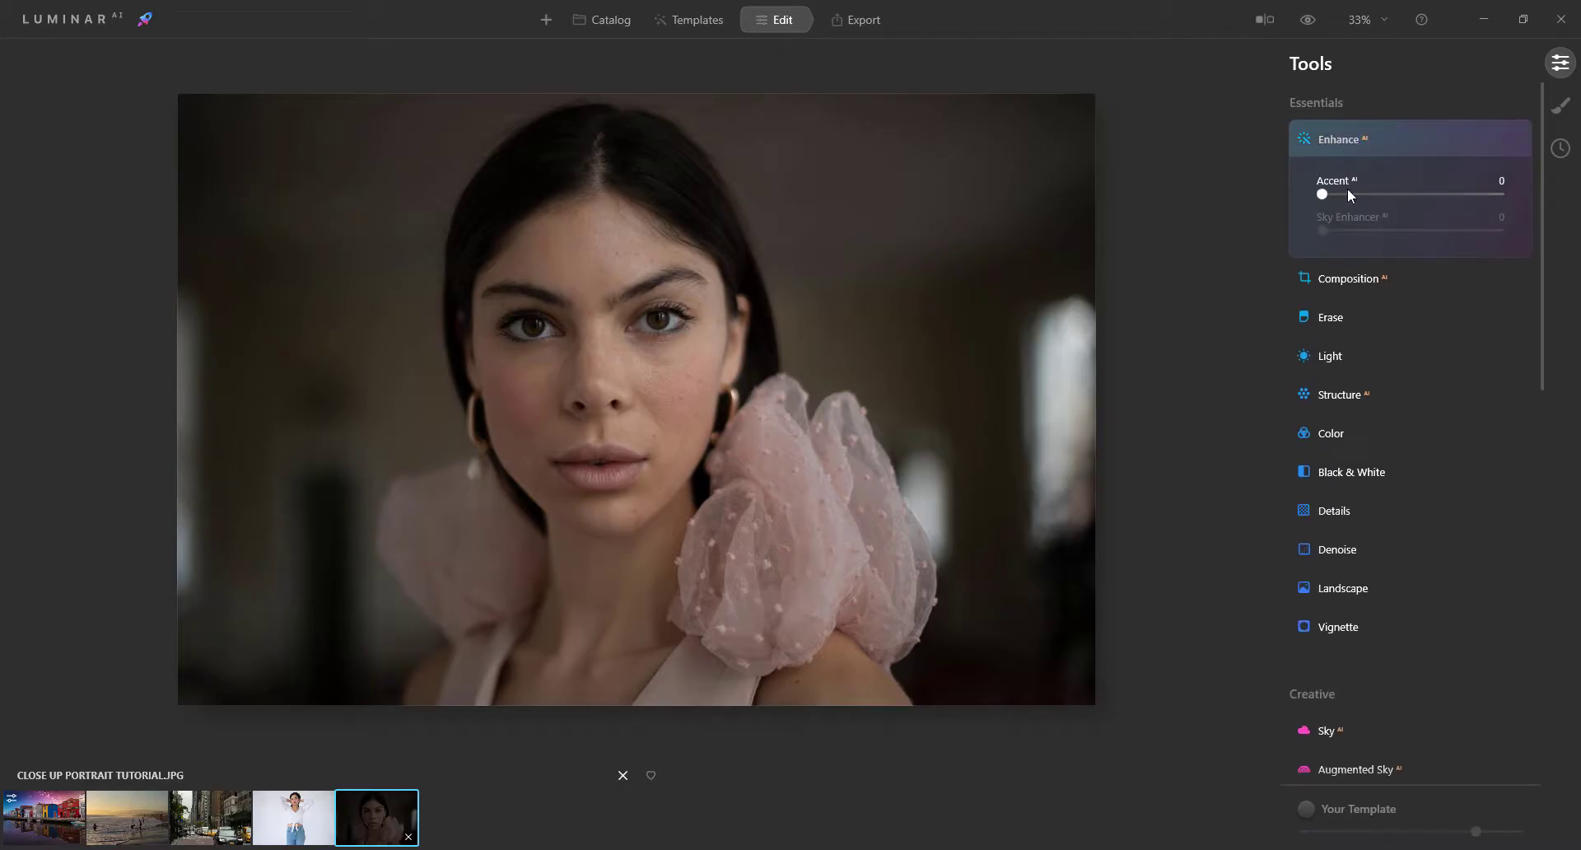
drag(1326, 193, 1383, 198)
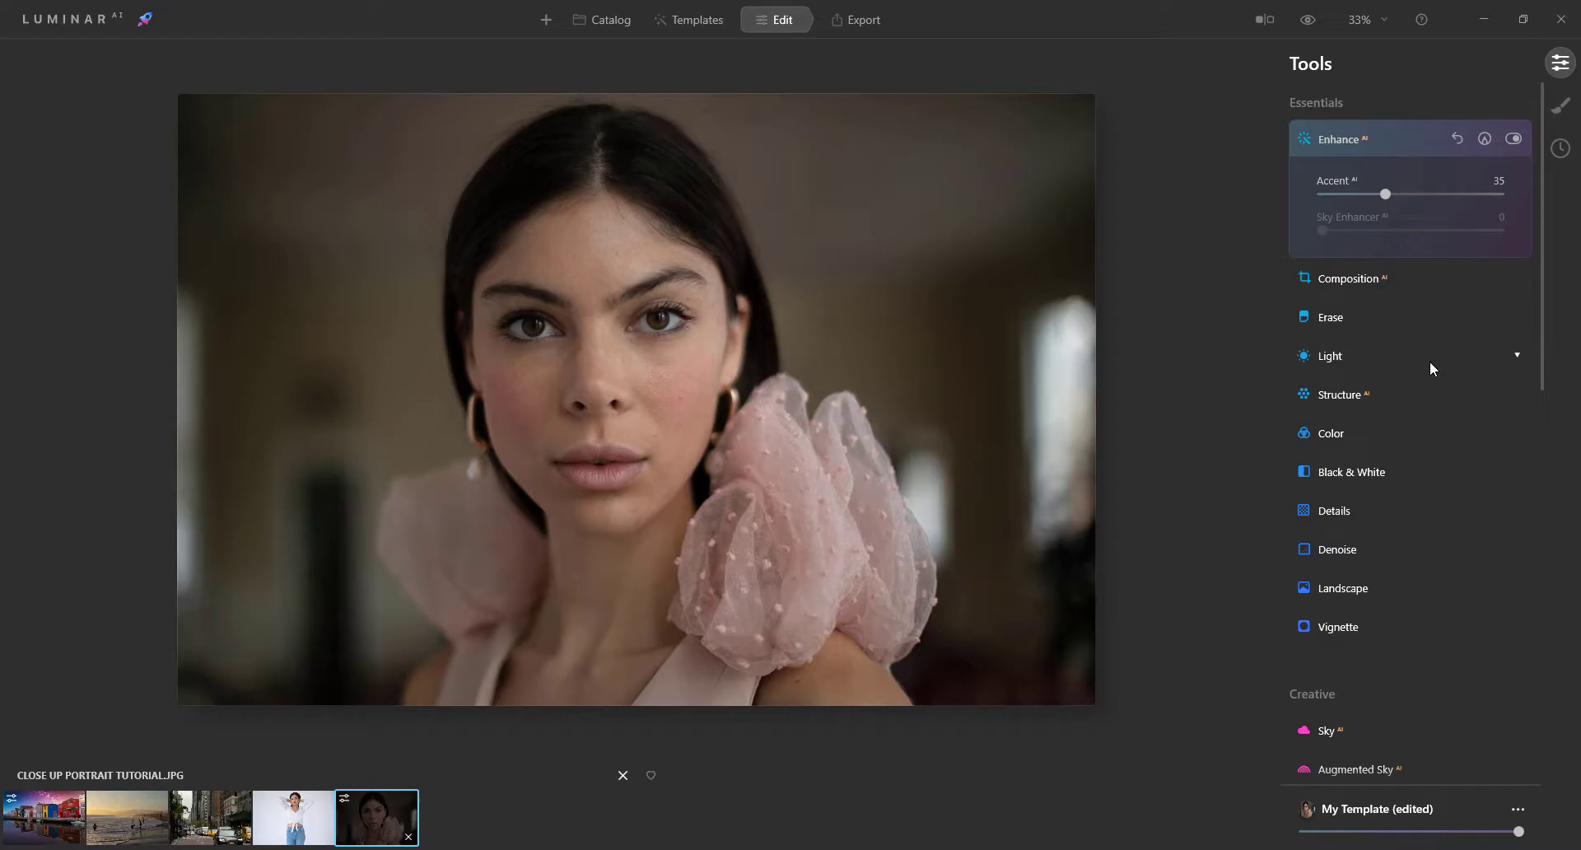
scroll(1440, 355, down, 6)
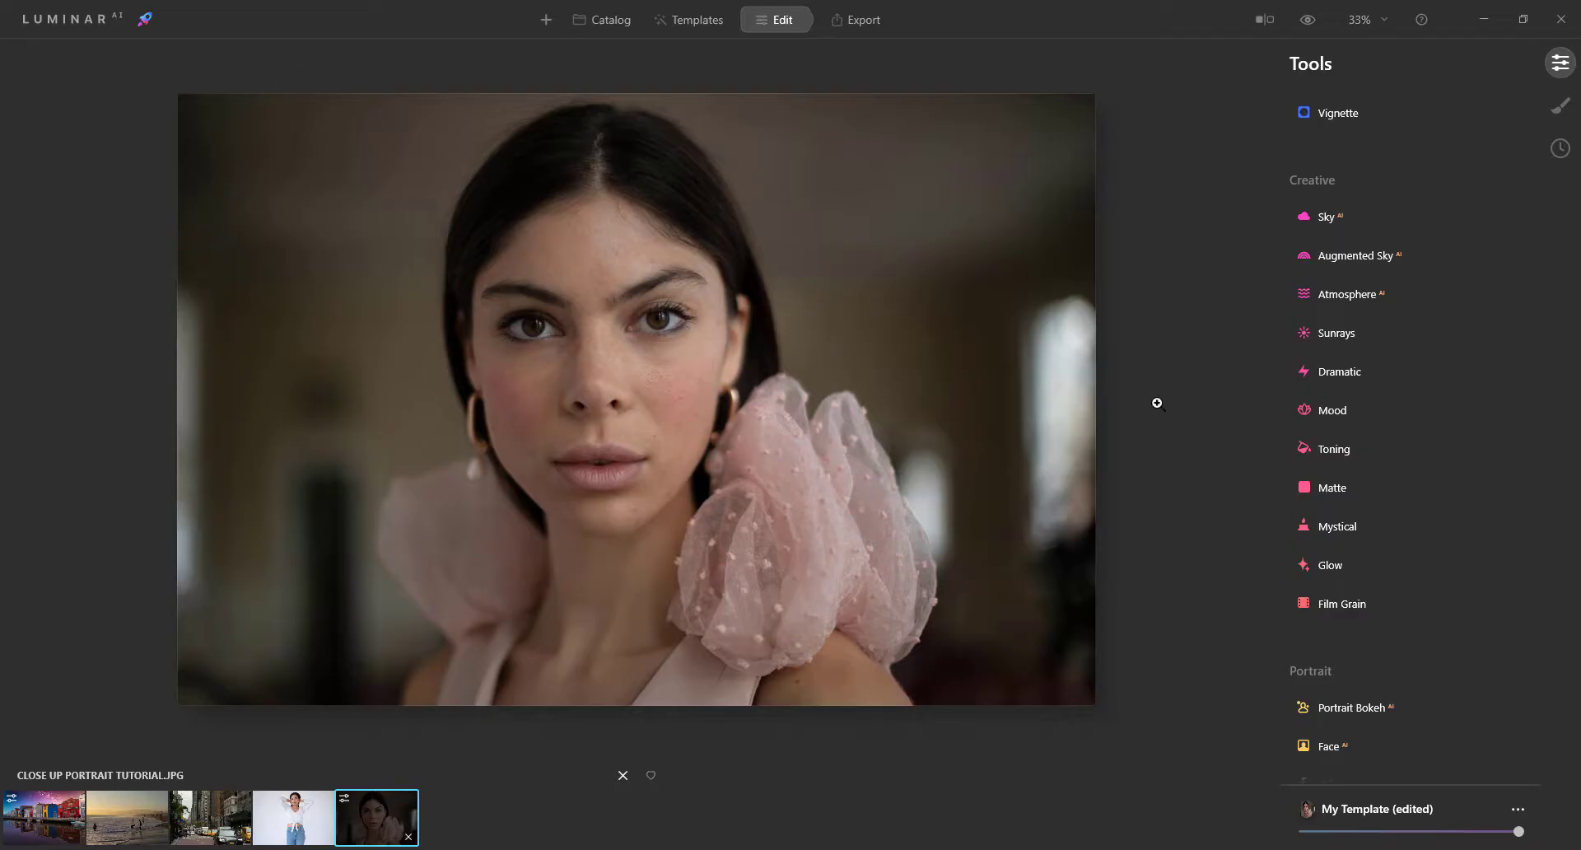
scroll(1319, 563, down, 1)
scroll(1317, 562, up, 2)
click(1309, 557)
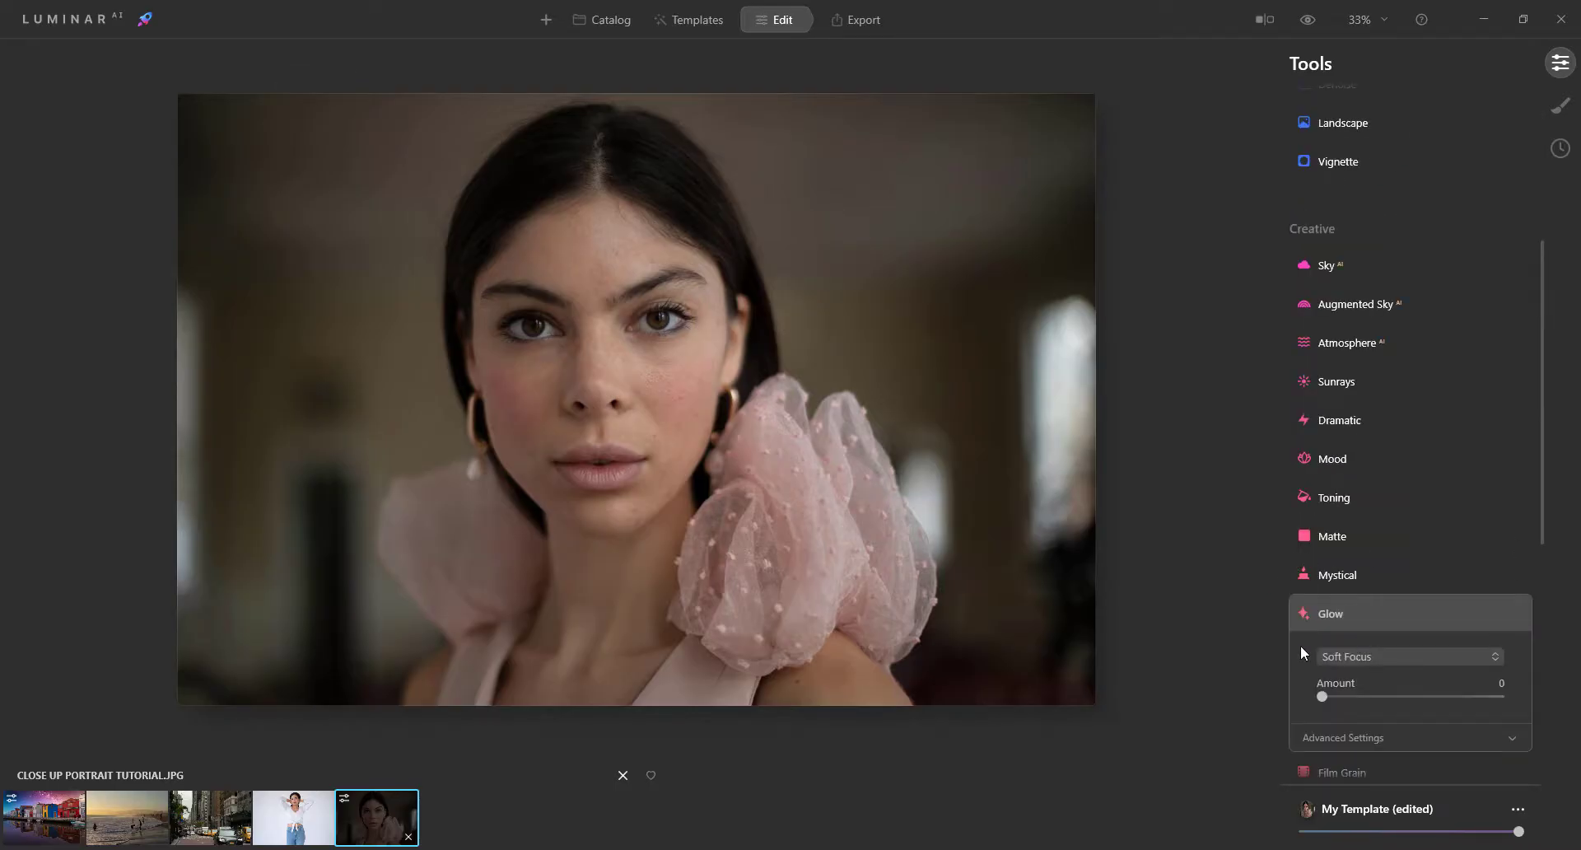
drag(1325, 696, 1360, 697)
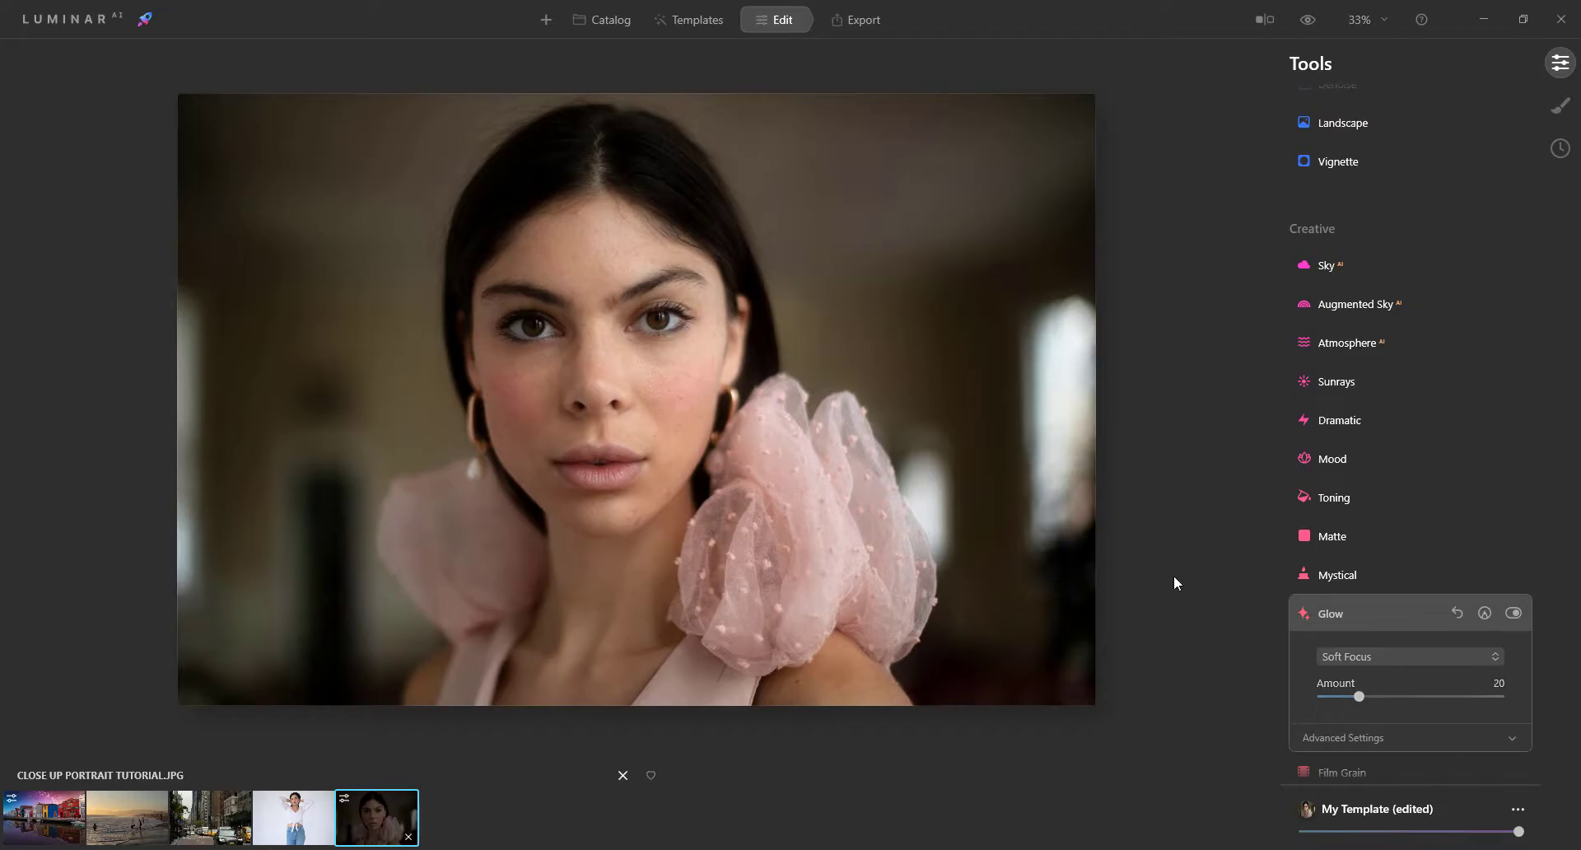
scroll(1370, 543, down, 7)
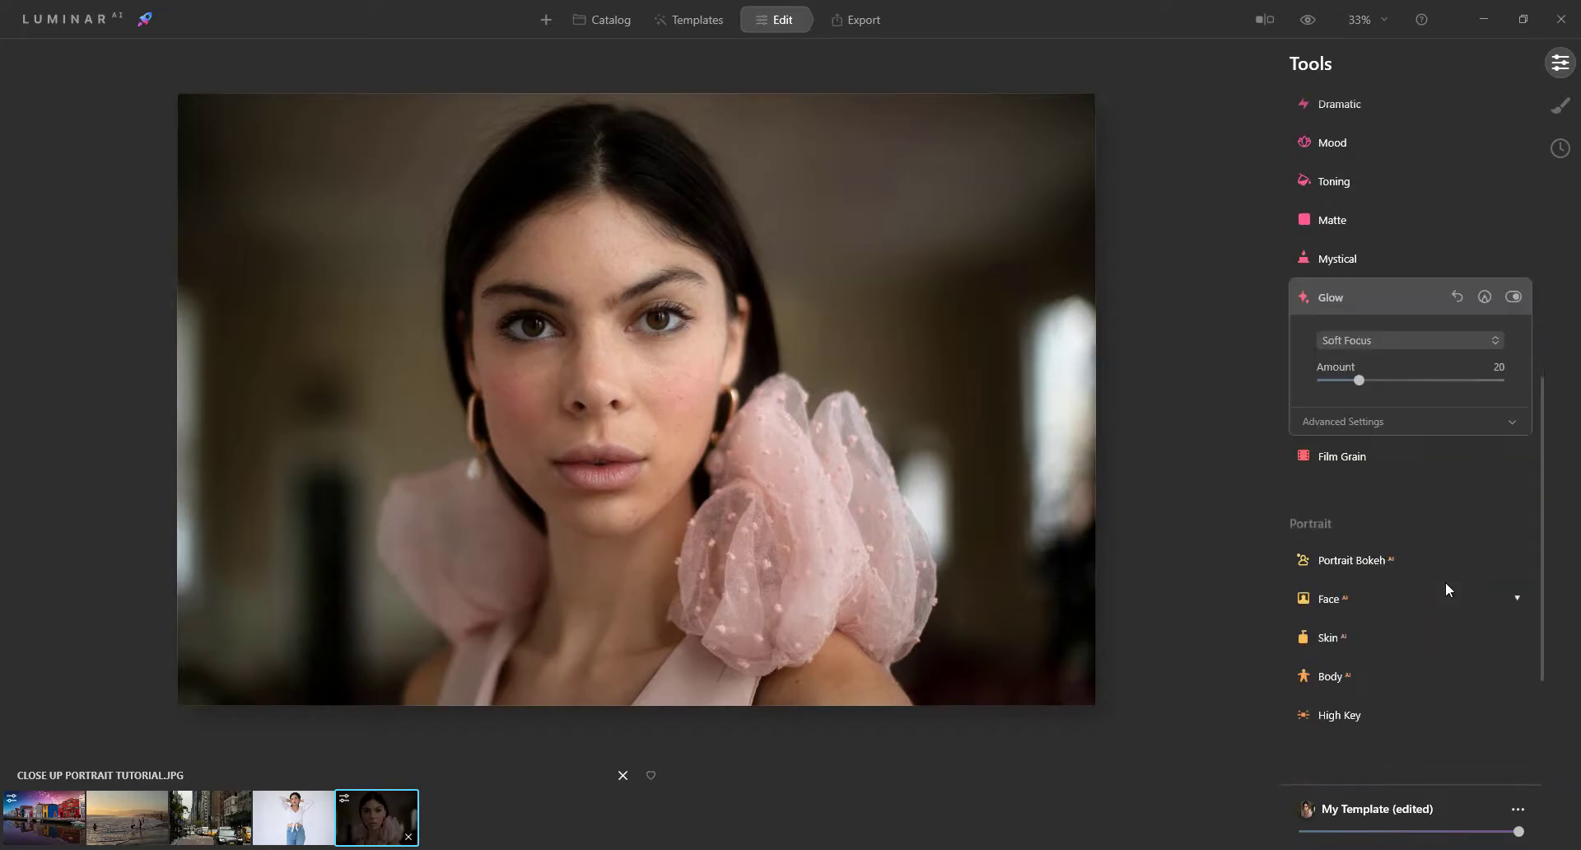
click(1379, 634)
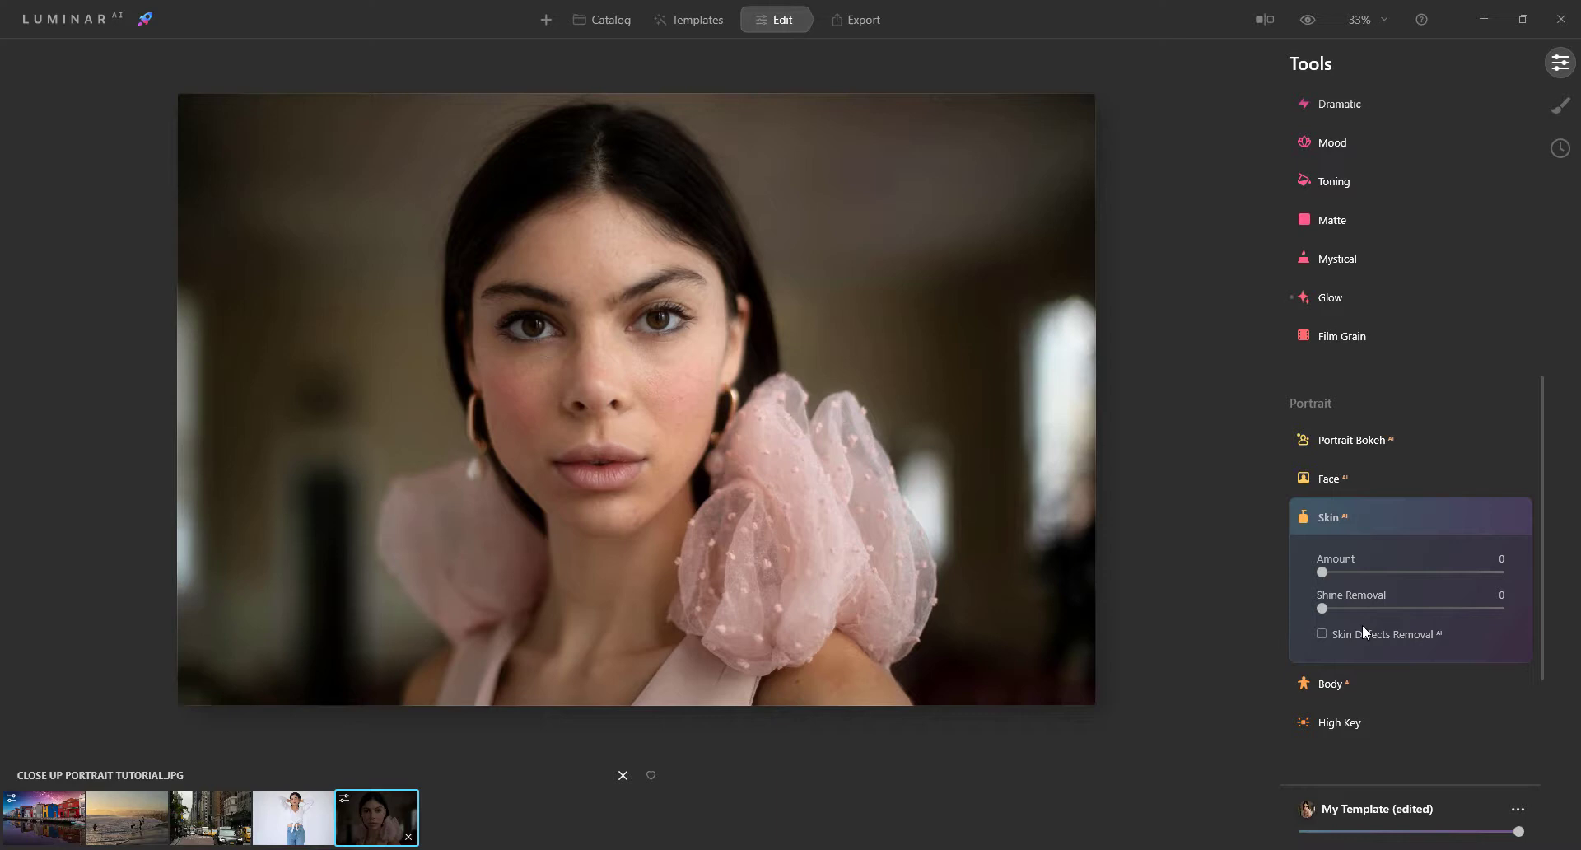
Step: Enable Skin Defects Removal and set the Skin AI Amount to 20
click(1362, 632)
drag(1322, 573, 1360, 576)
scroll(1408, 669, down, 1)
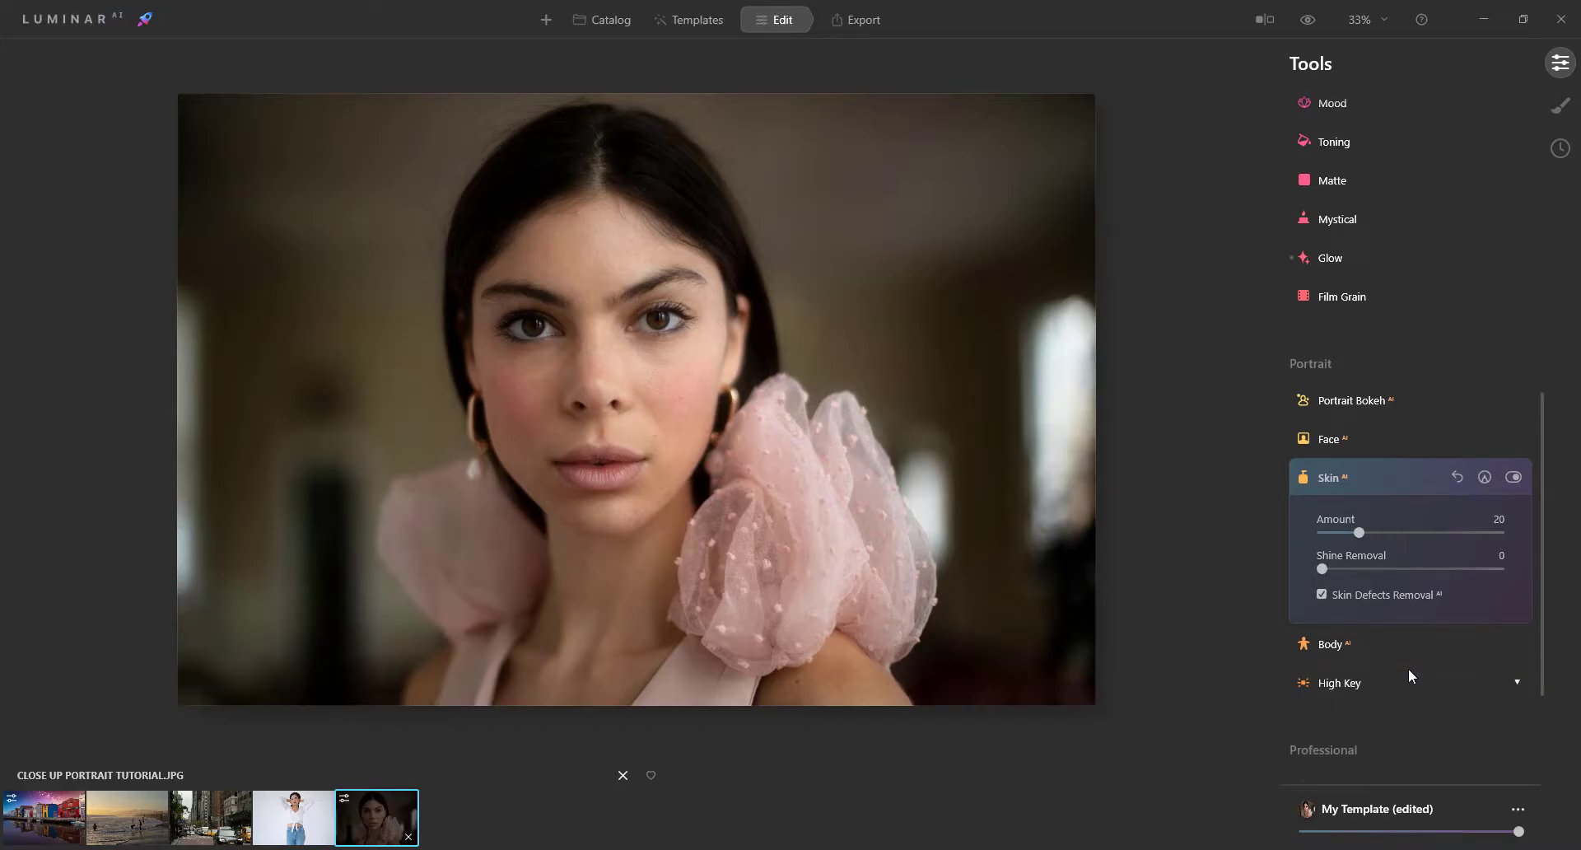
Step: Set Face AI Face Light to 20, then briefly view the original portrait
click(1347, 440)
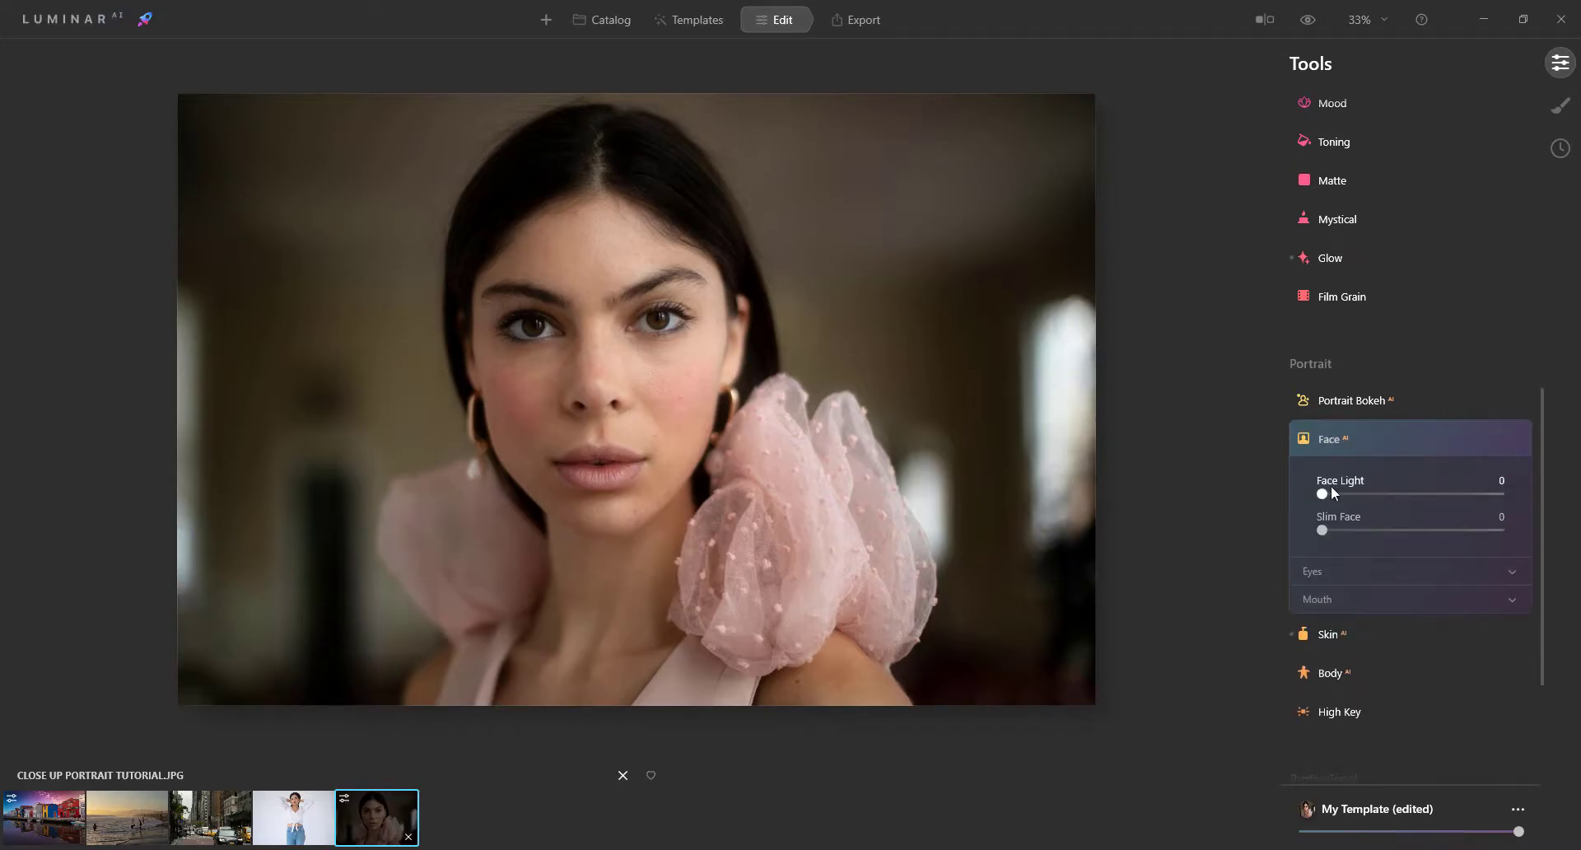
drag(1325, 489, 1361, 496)
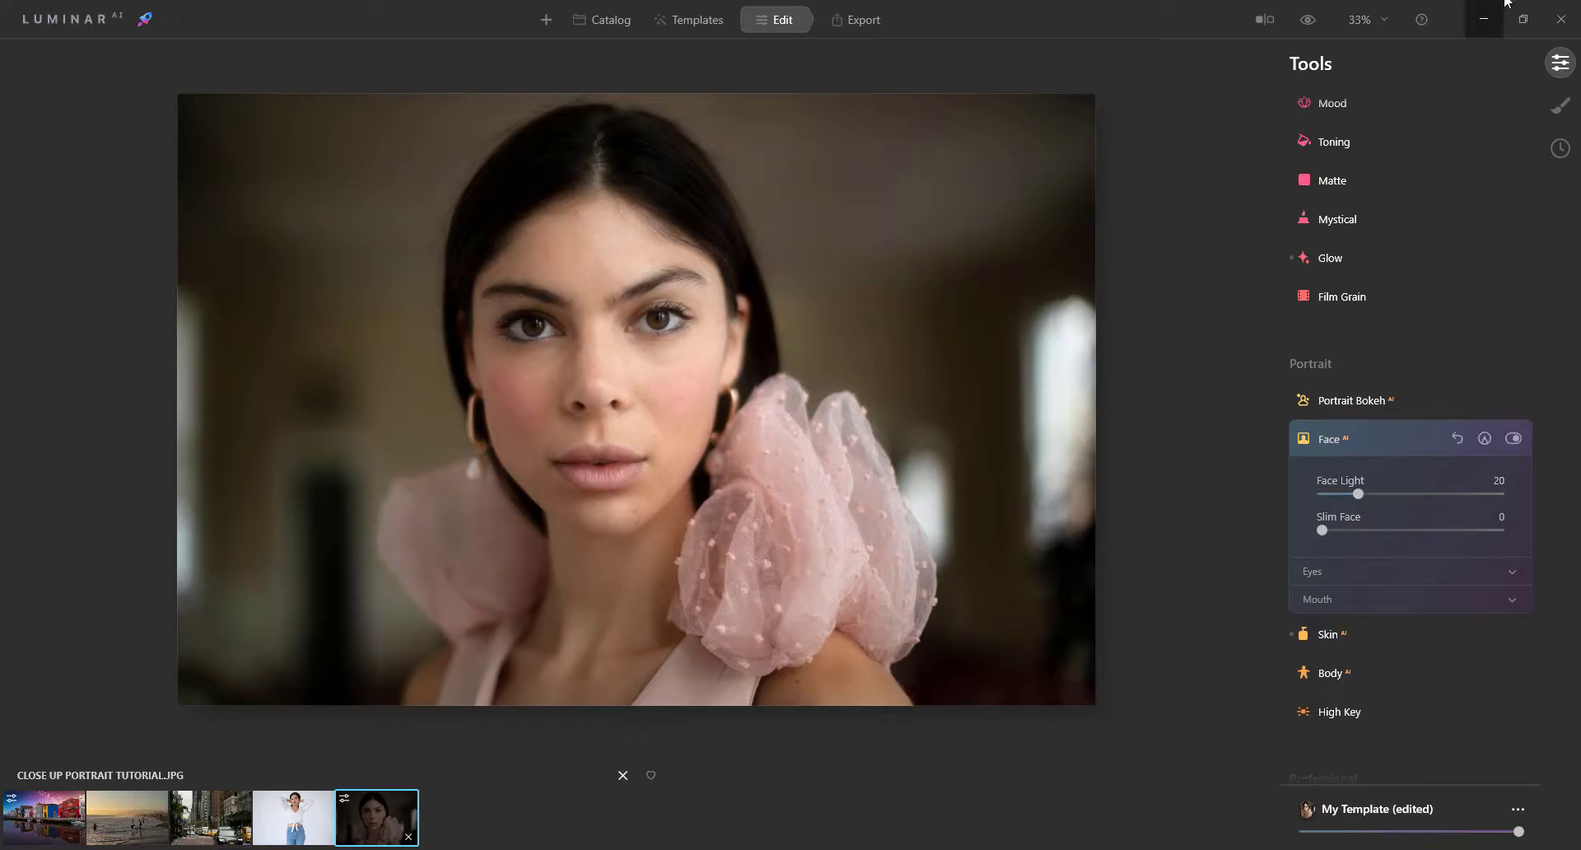
click(1308, 20)
Step: Show the retouched portrait as a before-and-after split view
click(1263, 20)
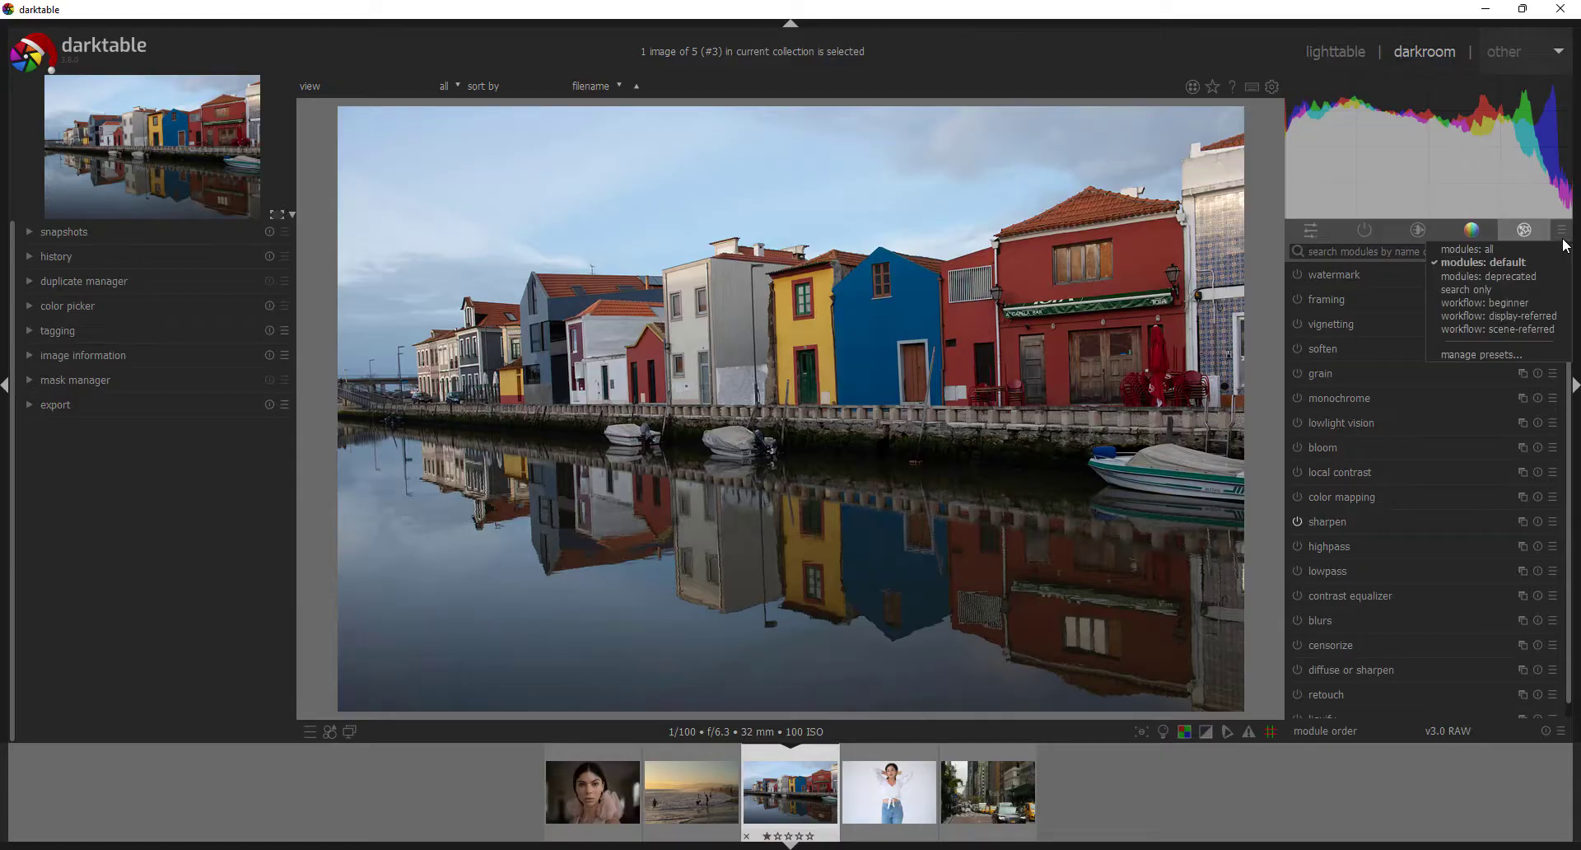
Step: Turn on the exposure and local contrast modules for the canal photo
click(1511, 249)
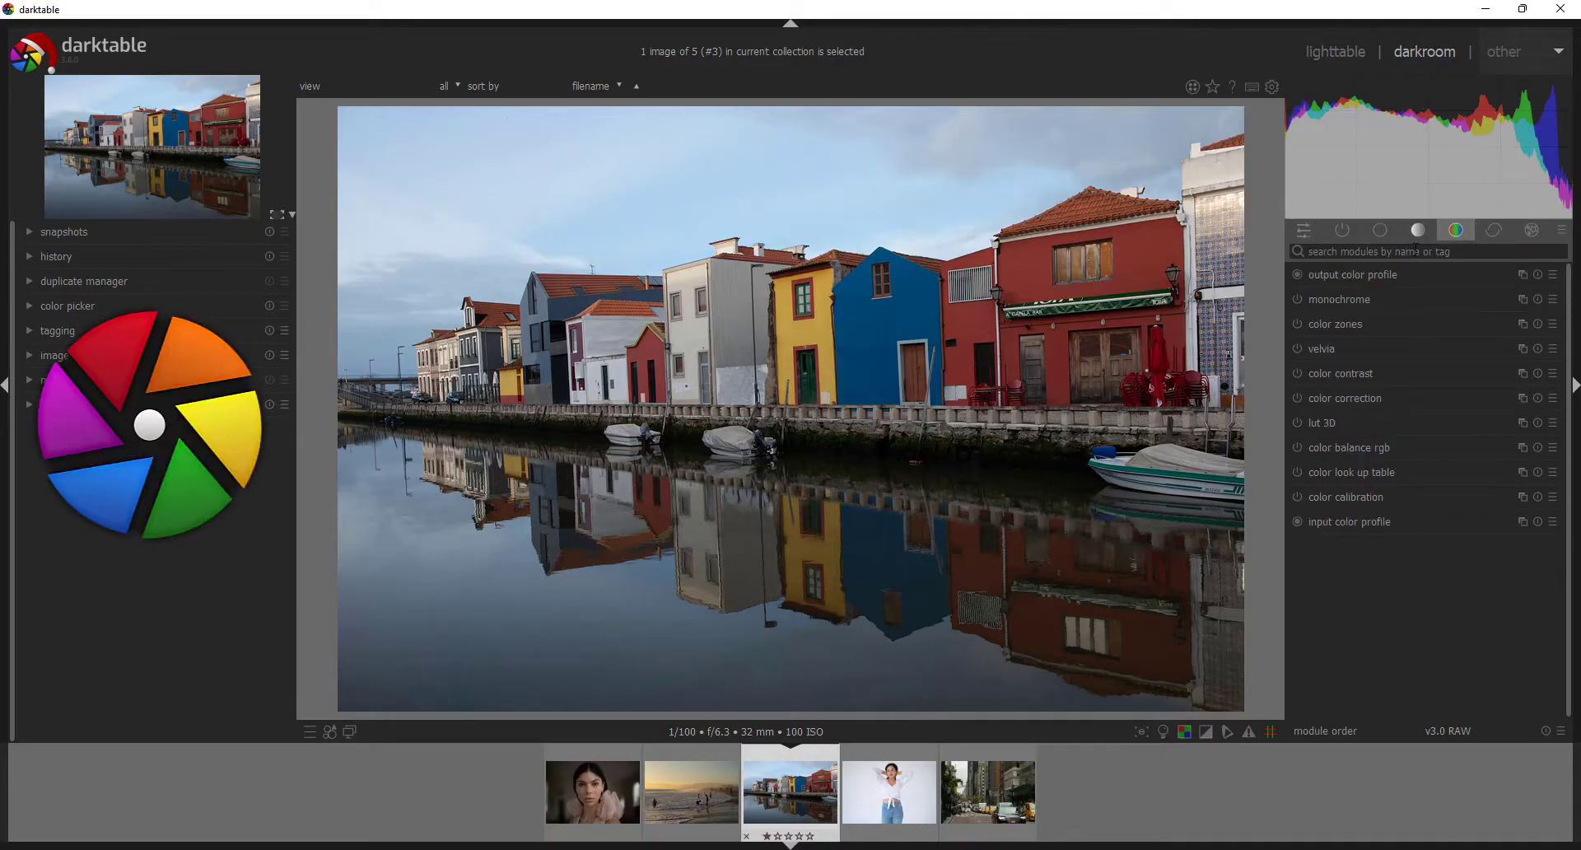
click(1380, 229)
click(1535, 455)
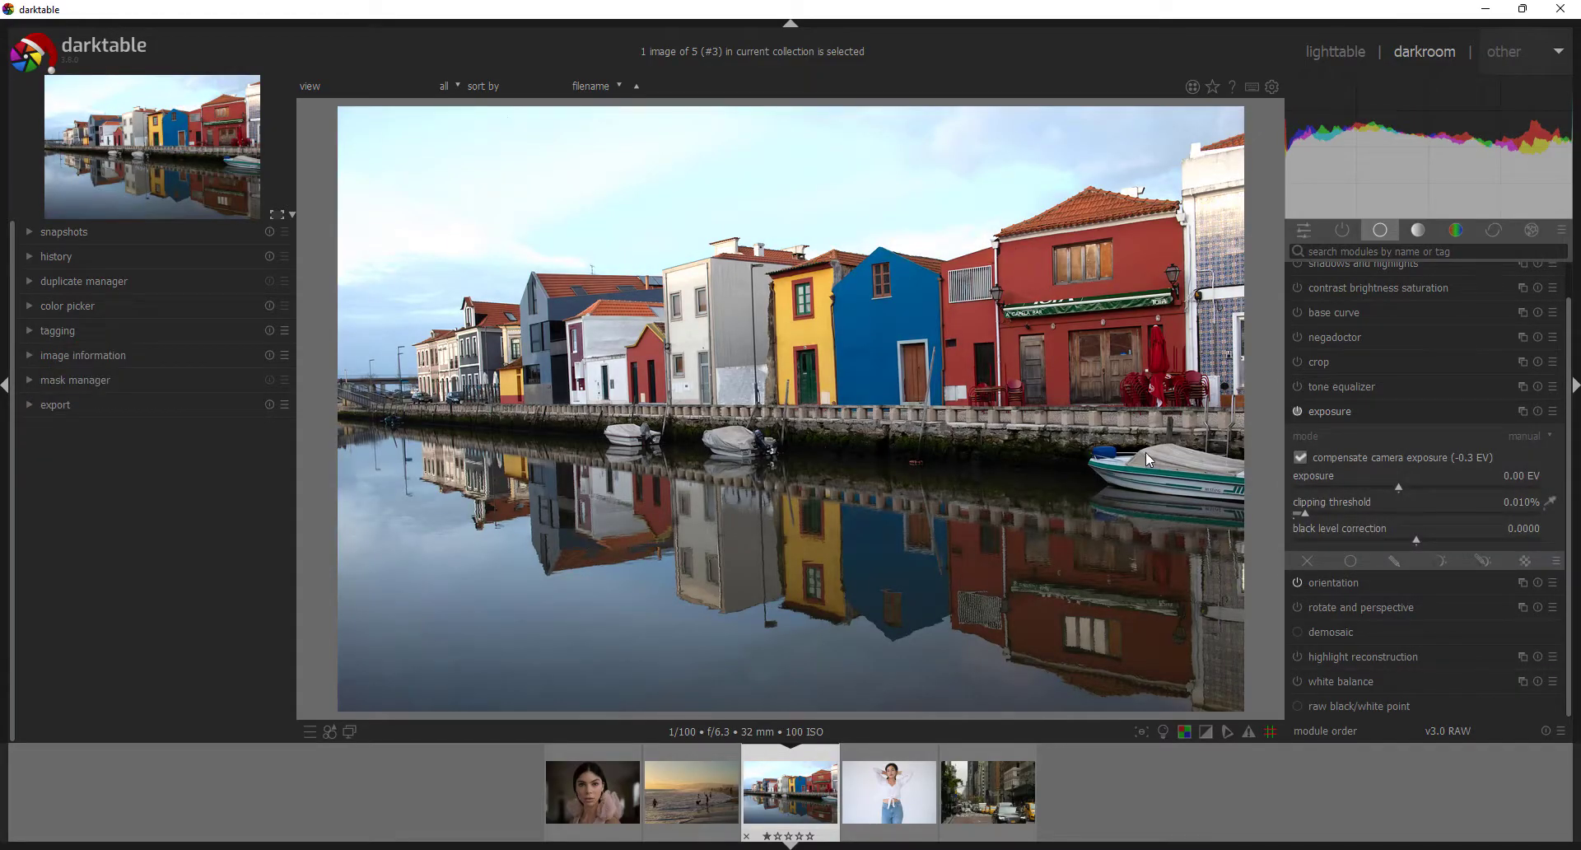
click(1420, 230)
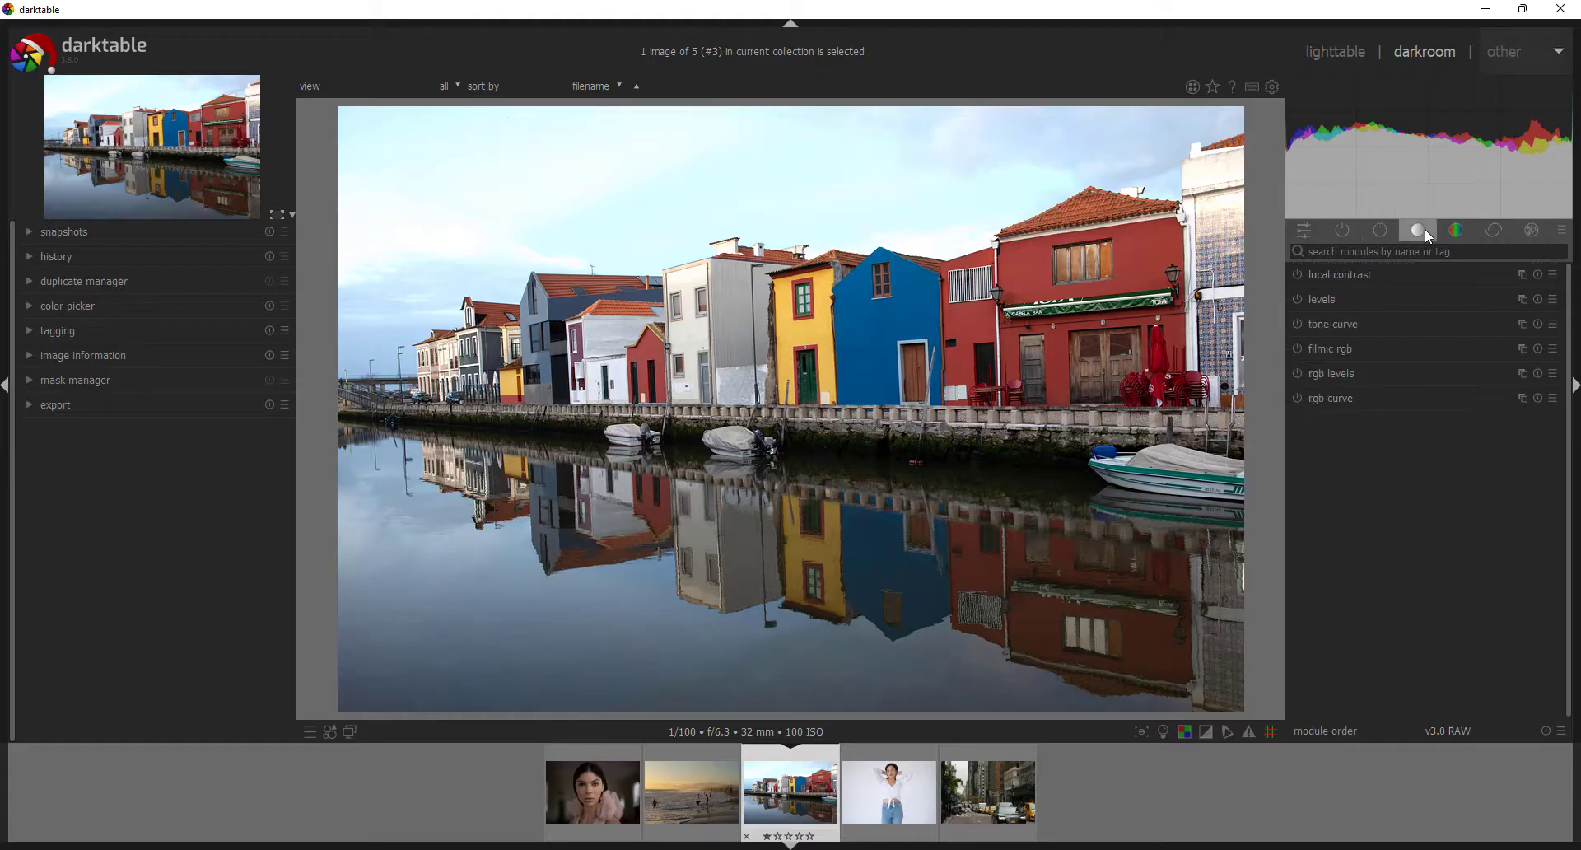
click(1300, 275)
click(1338, 277)
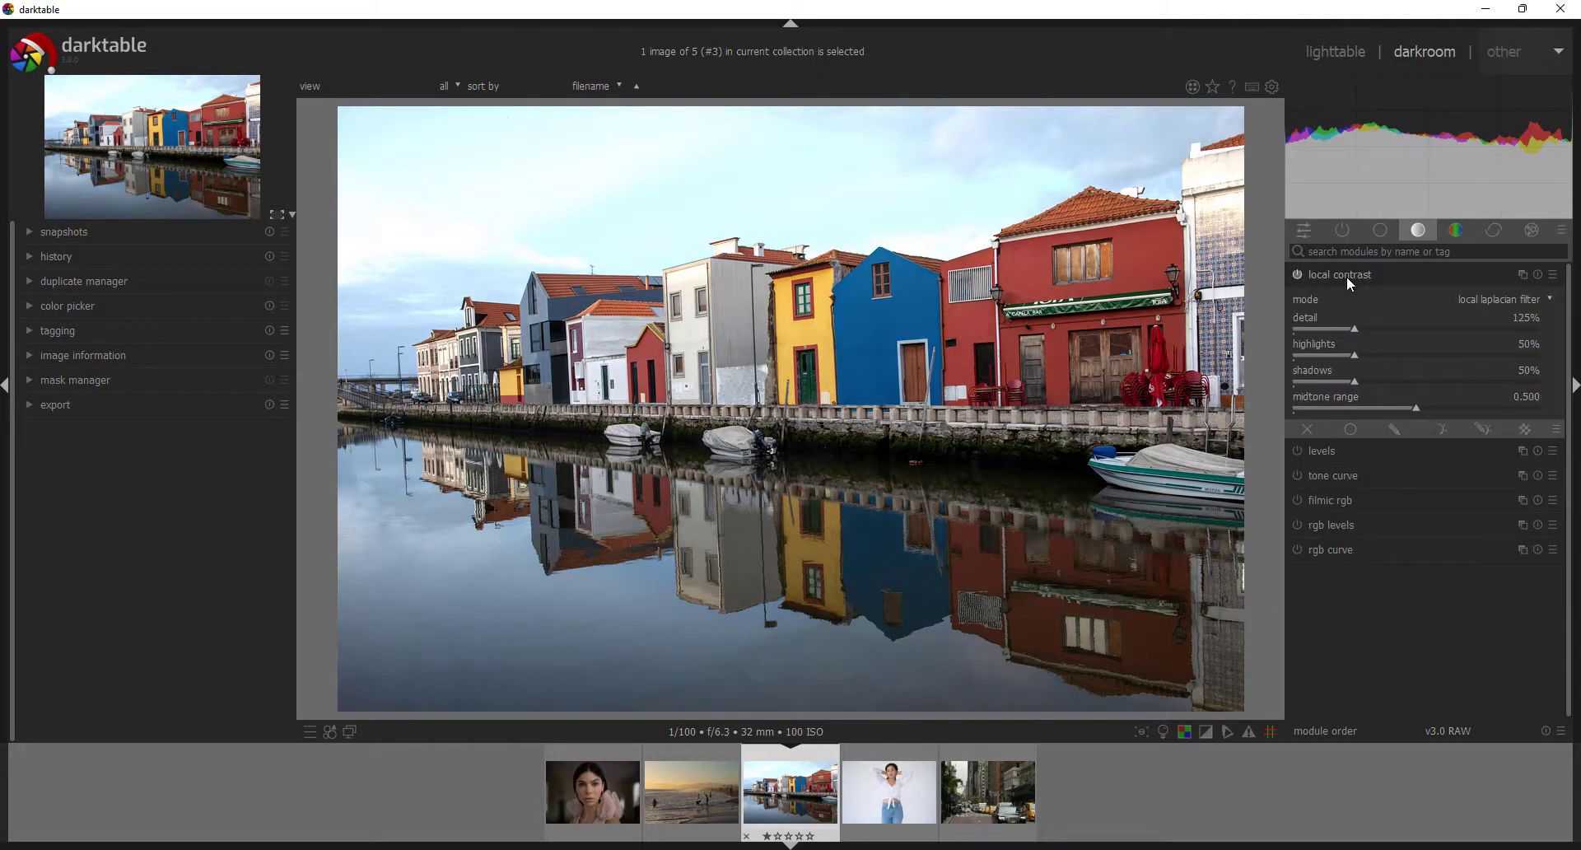
click(1346, 275)
Step: Enable velvia and raise saturation to +0.23 in contrast brightness saturation
click(1454, 233)
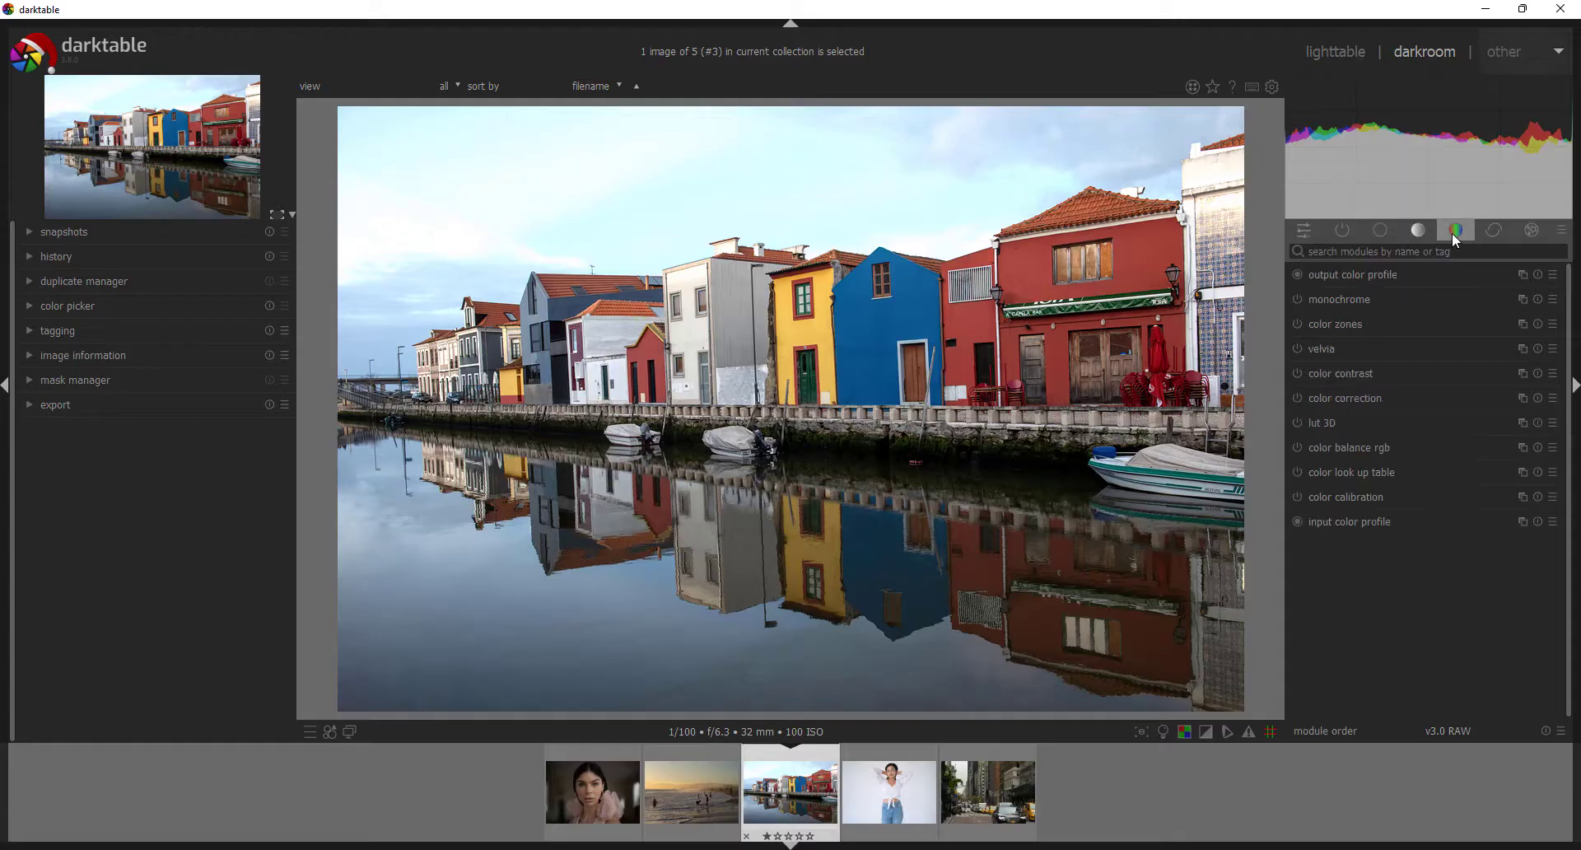
click(1316, 354)
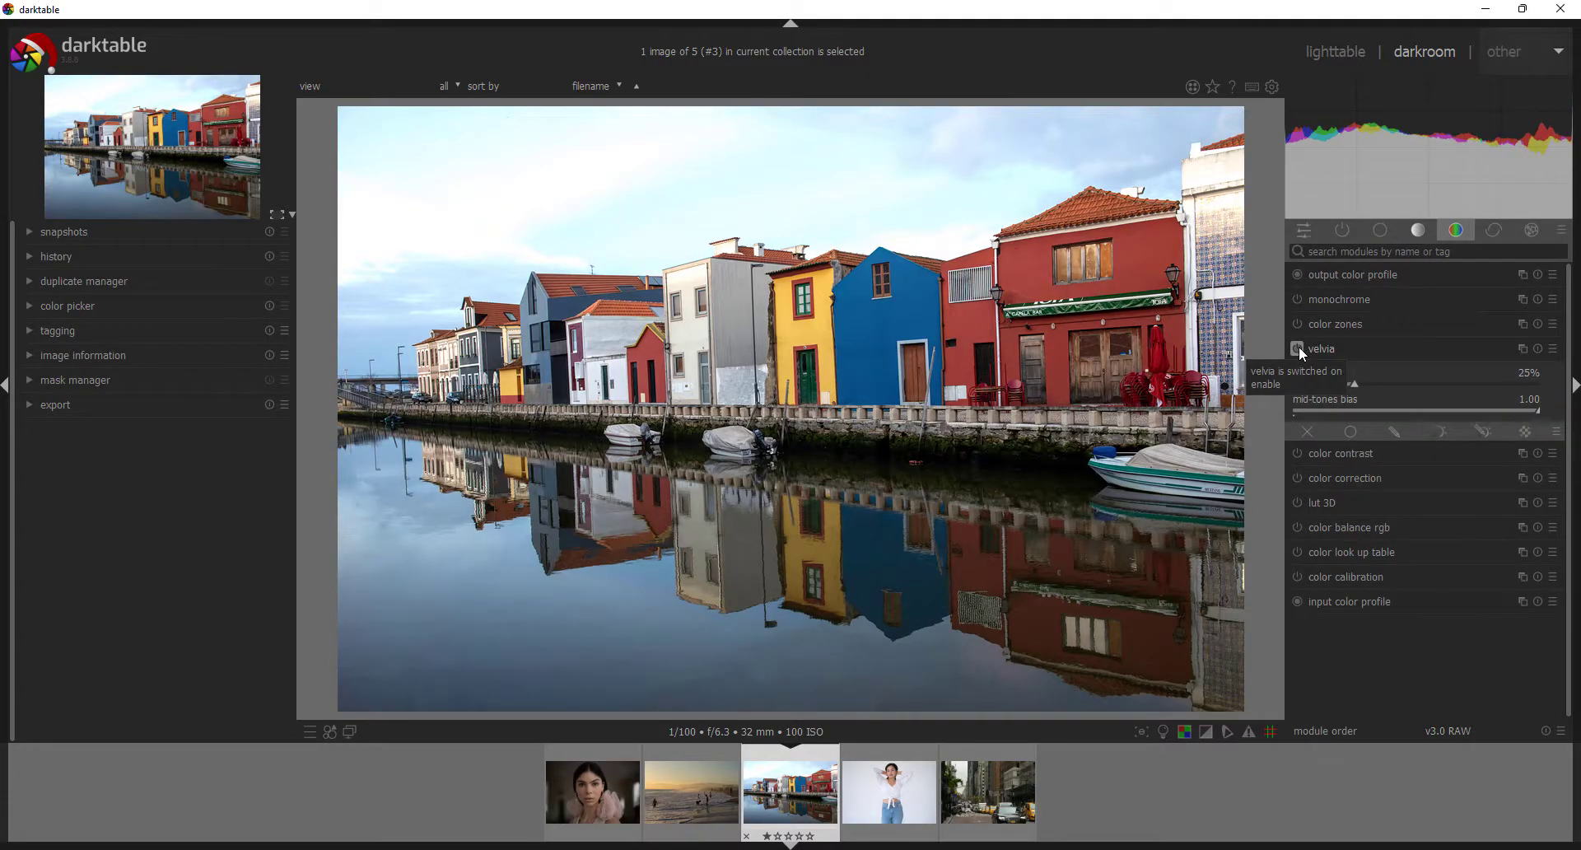
click(1378, 230)
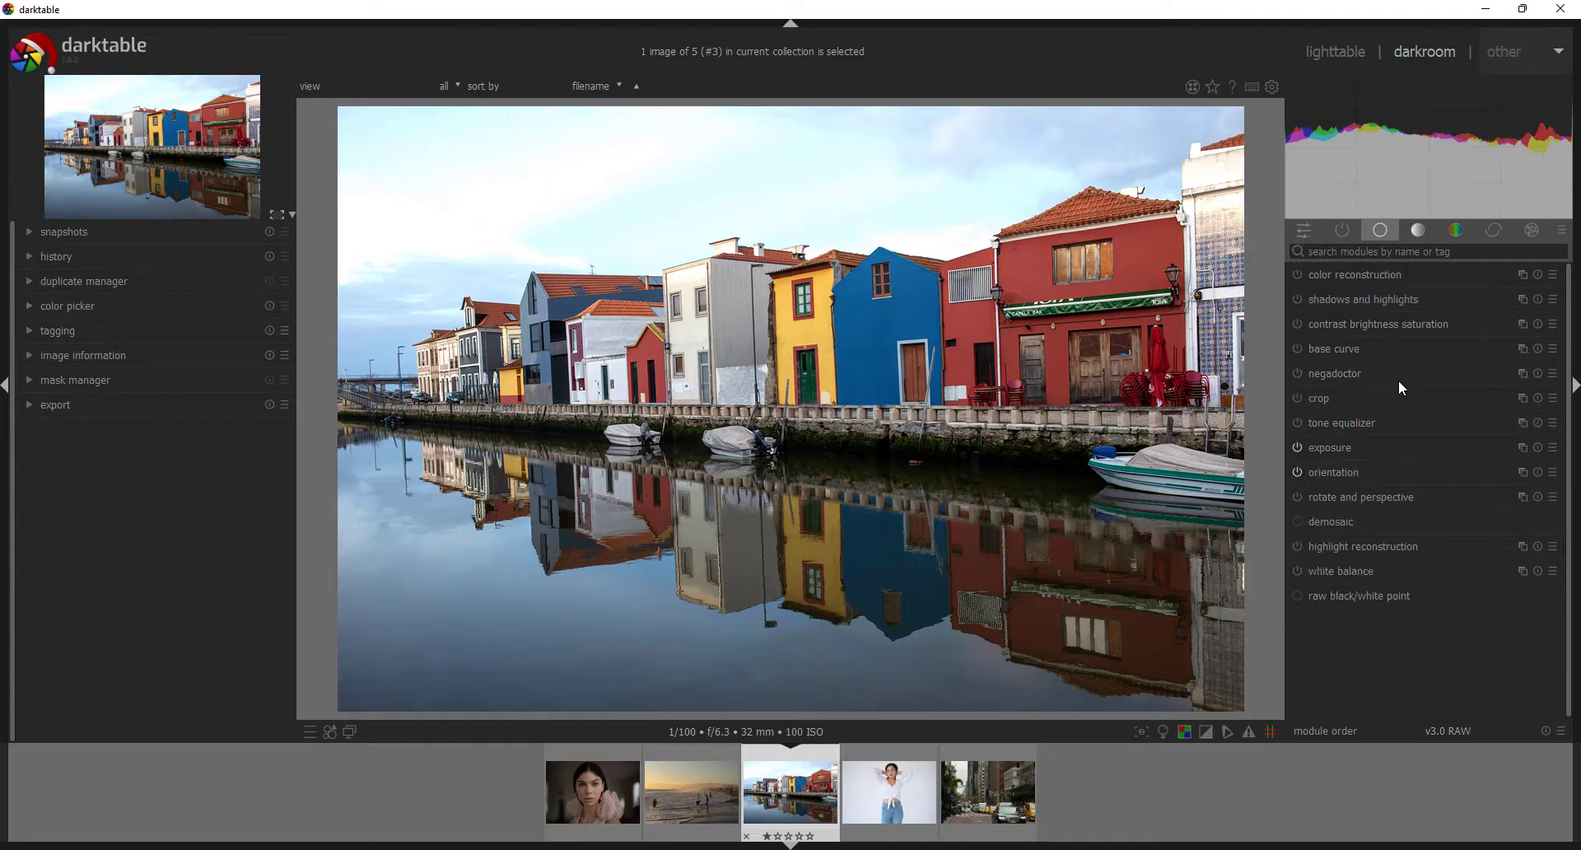
click(1335, 321)
click(1415, 408)
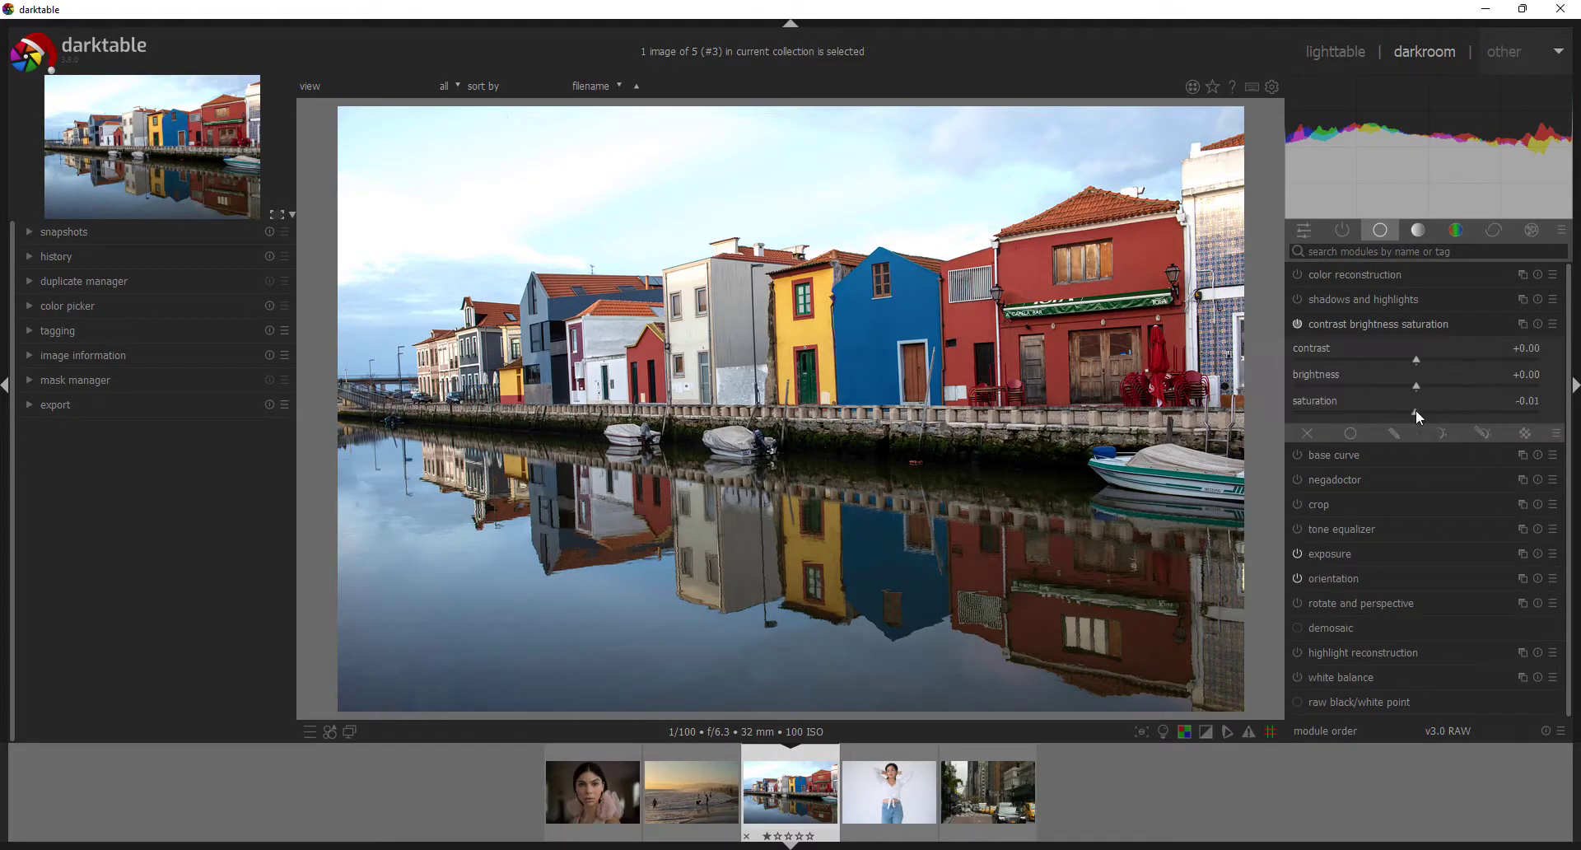
drag(1416, 411, 1444, 409)
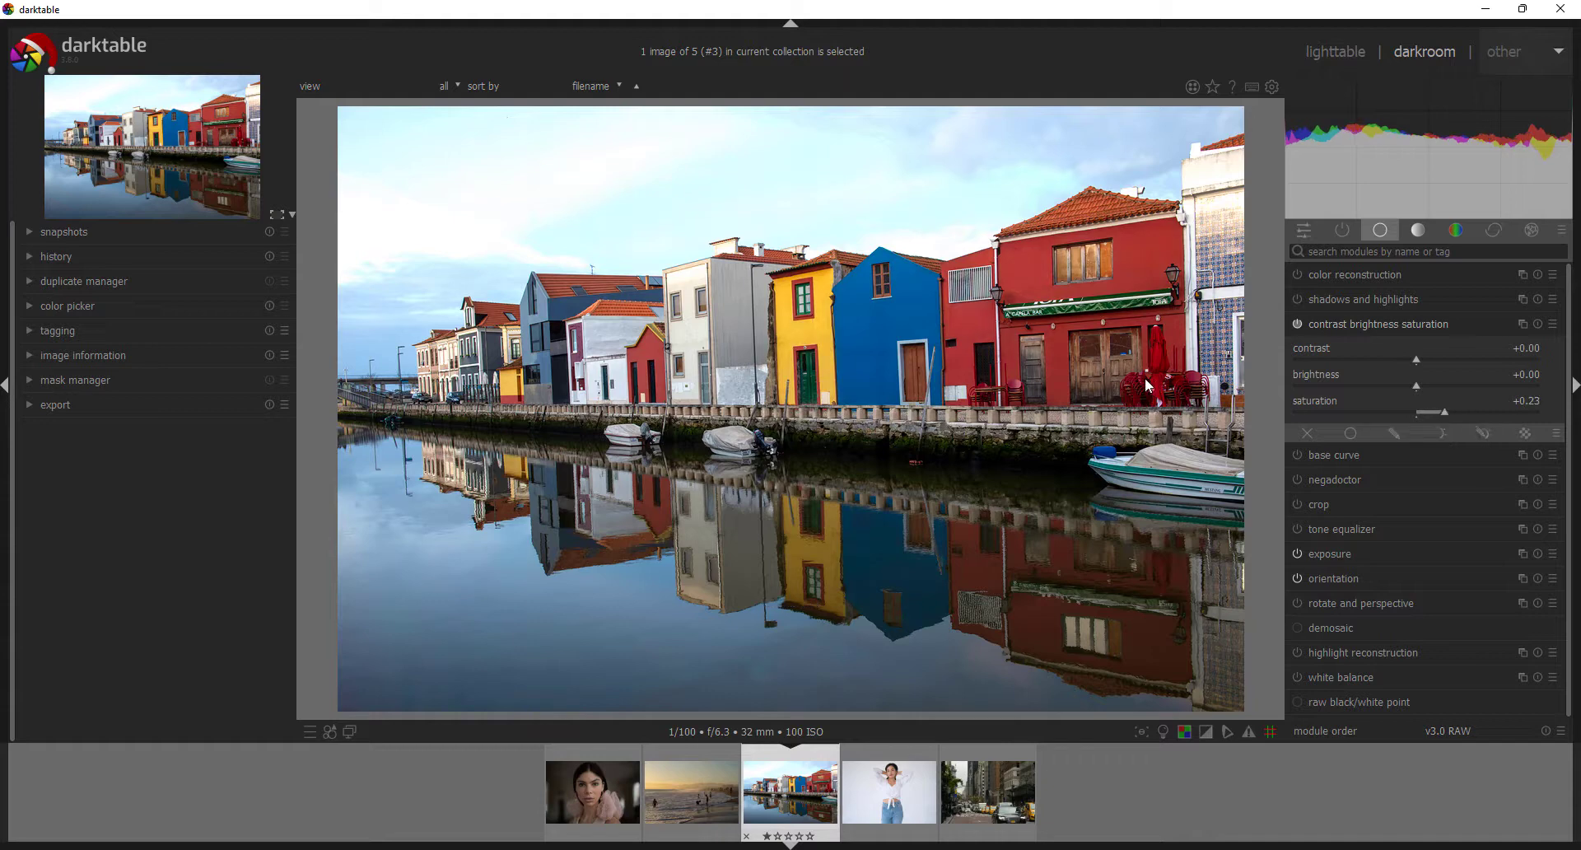
Step: Enable the lens correction module and maximize the darktable window
click(1497, 231)
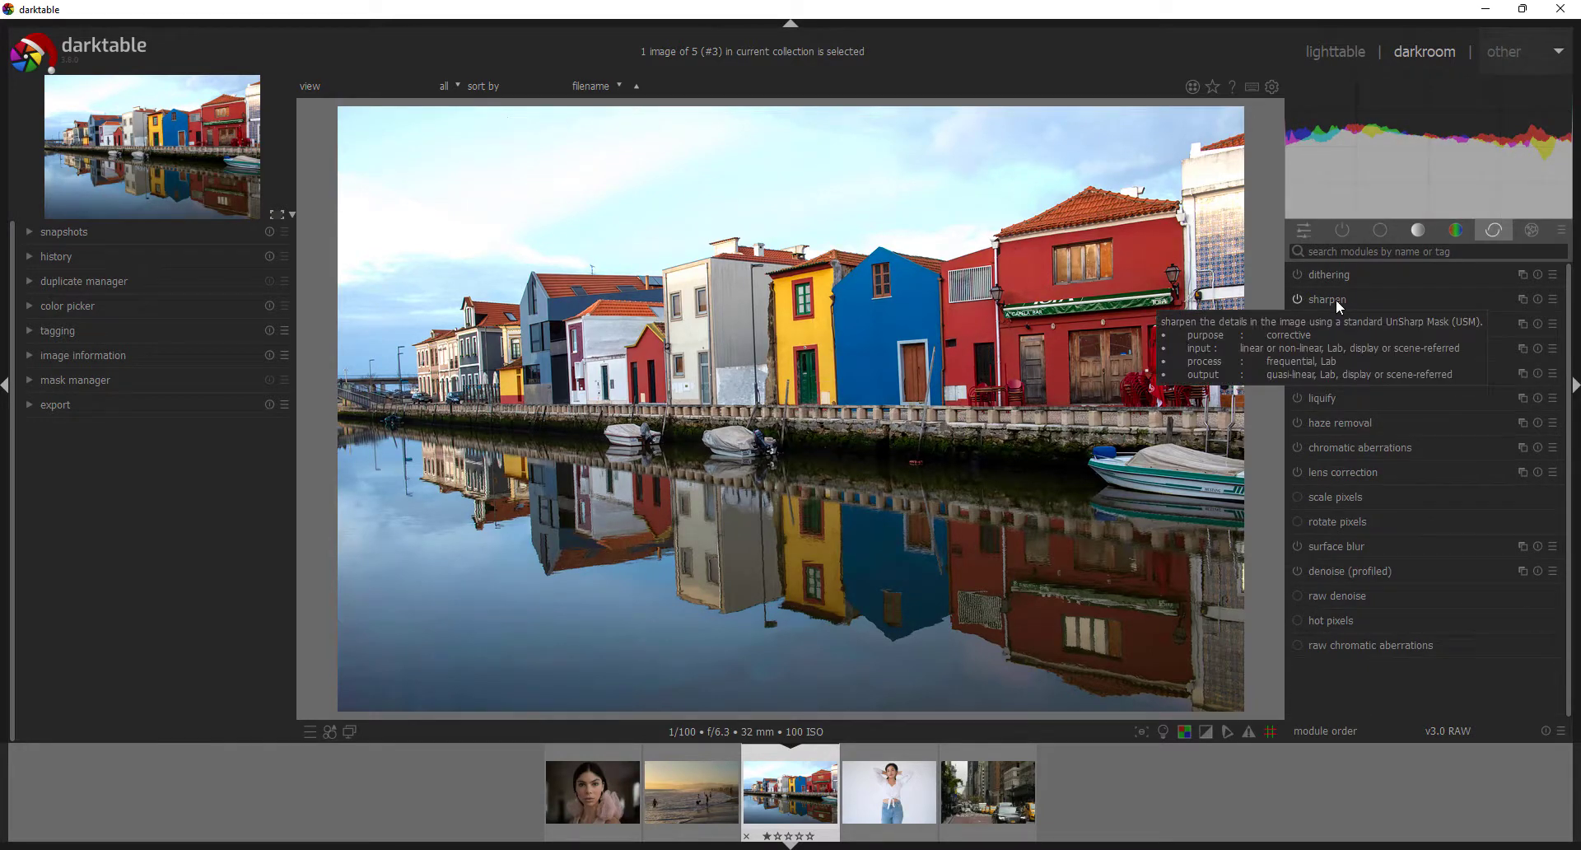
click(1298, 471)
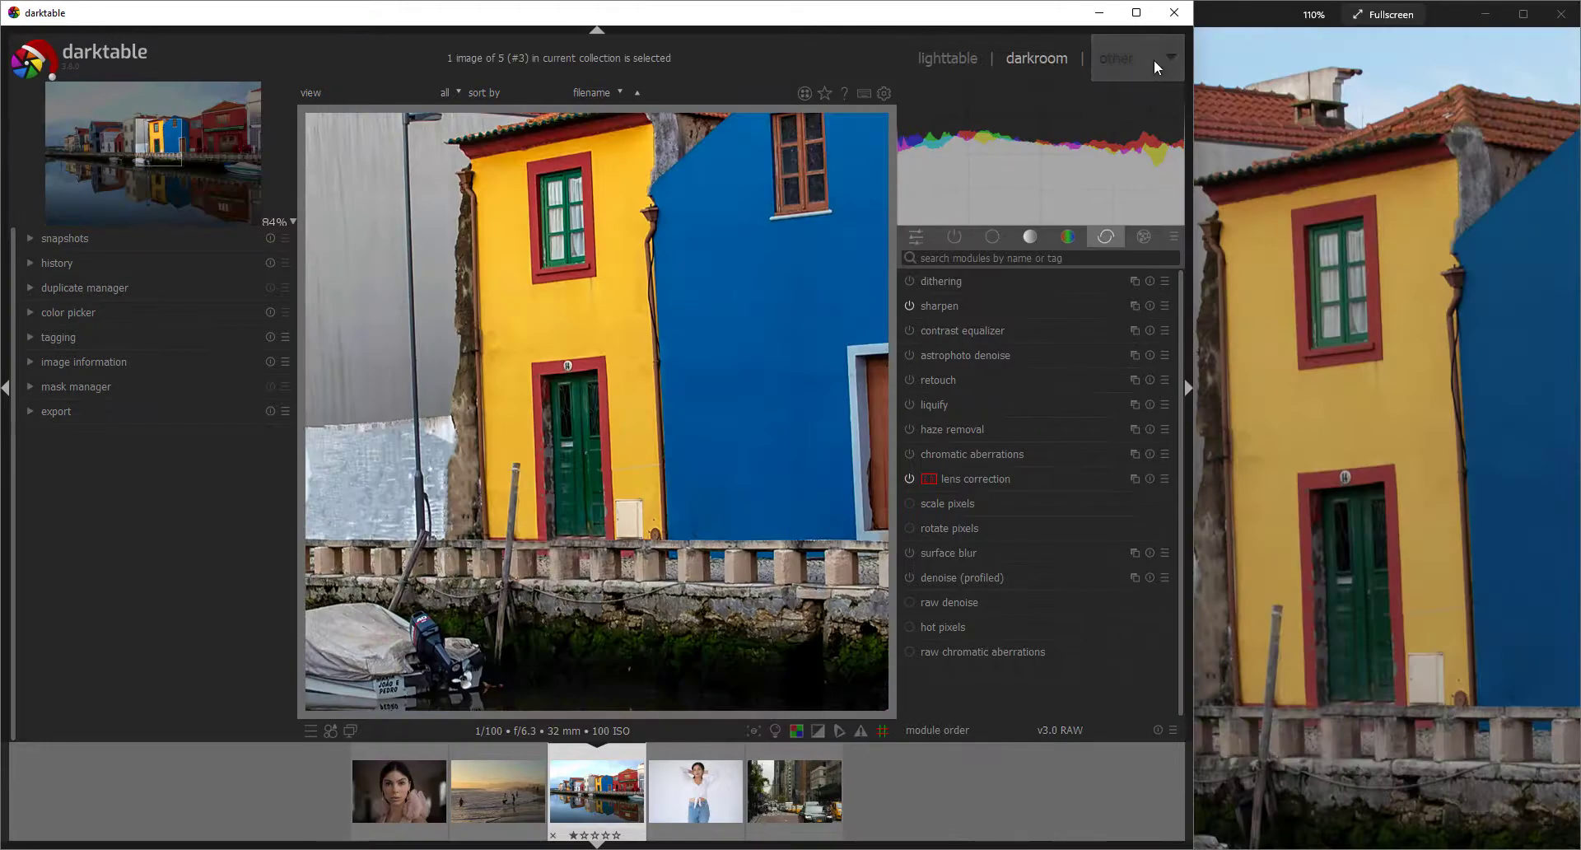
click(1137, 13)
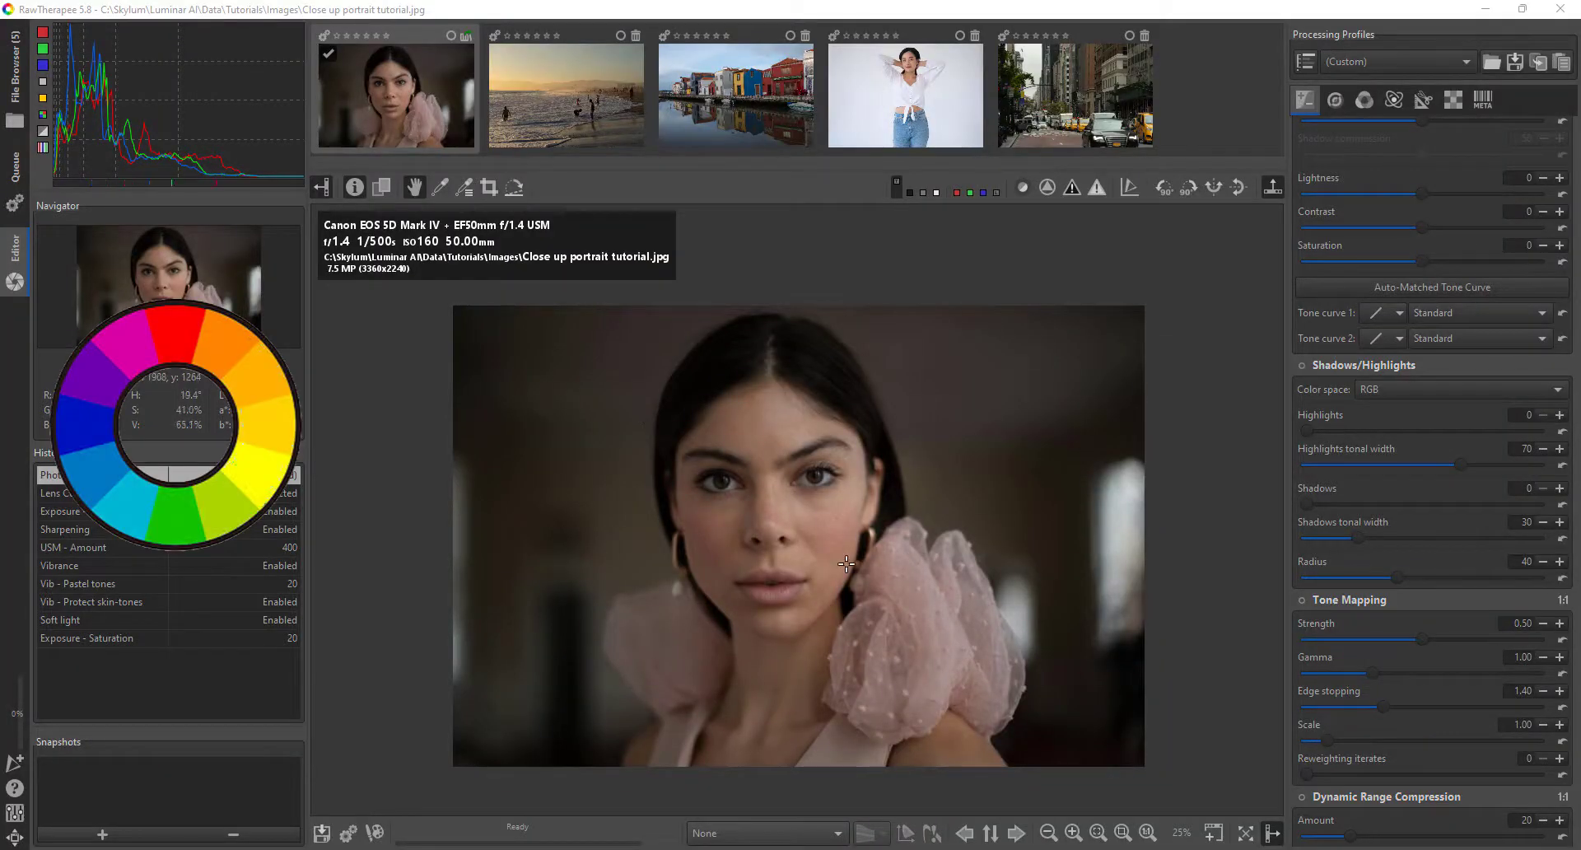
Step: Step through the portrait's history from Lens Correction via USM Amount and Vibrance to Soft light
click(83, 493)
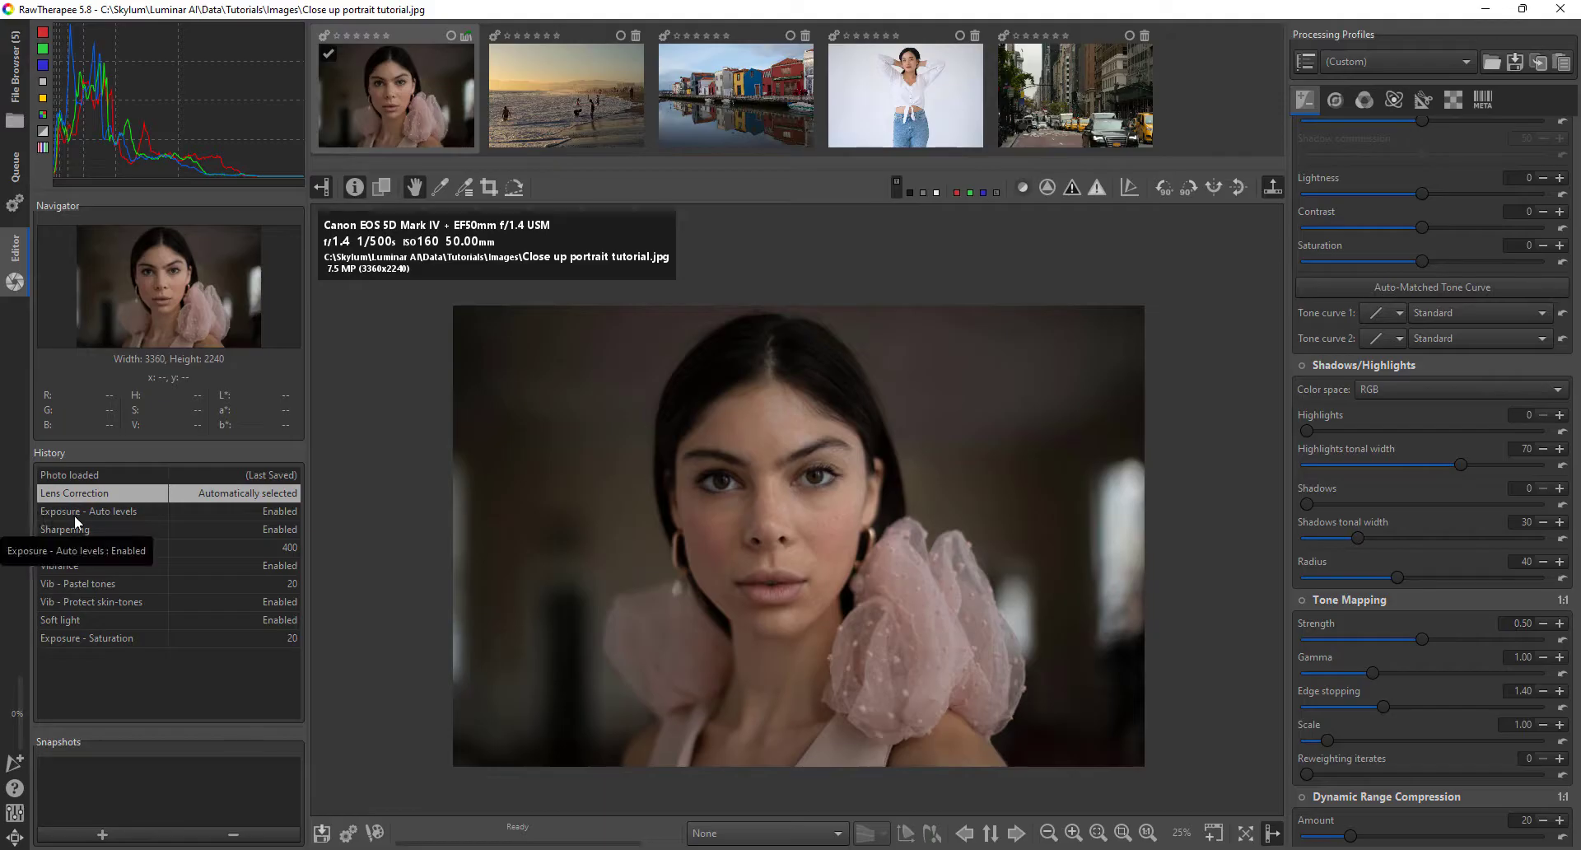
click(91, 511)
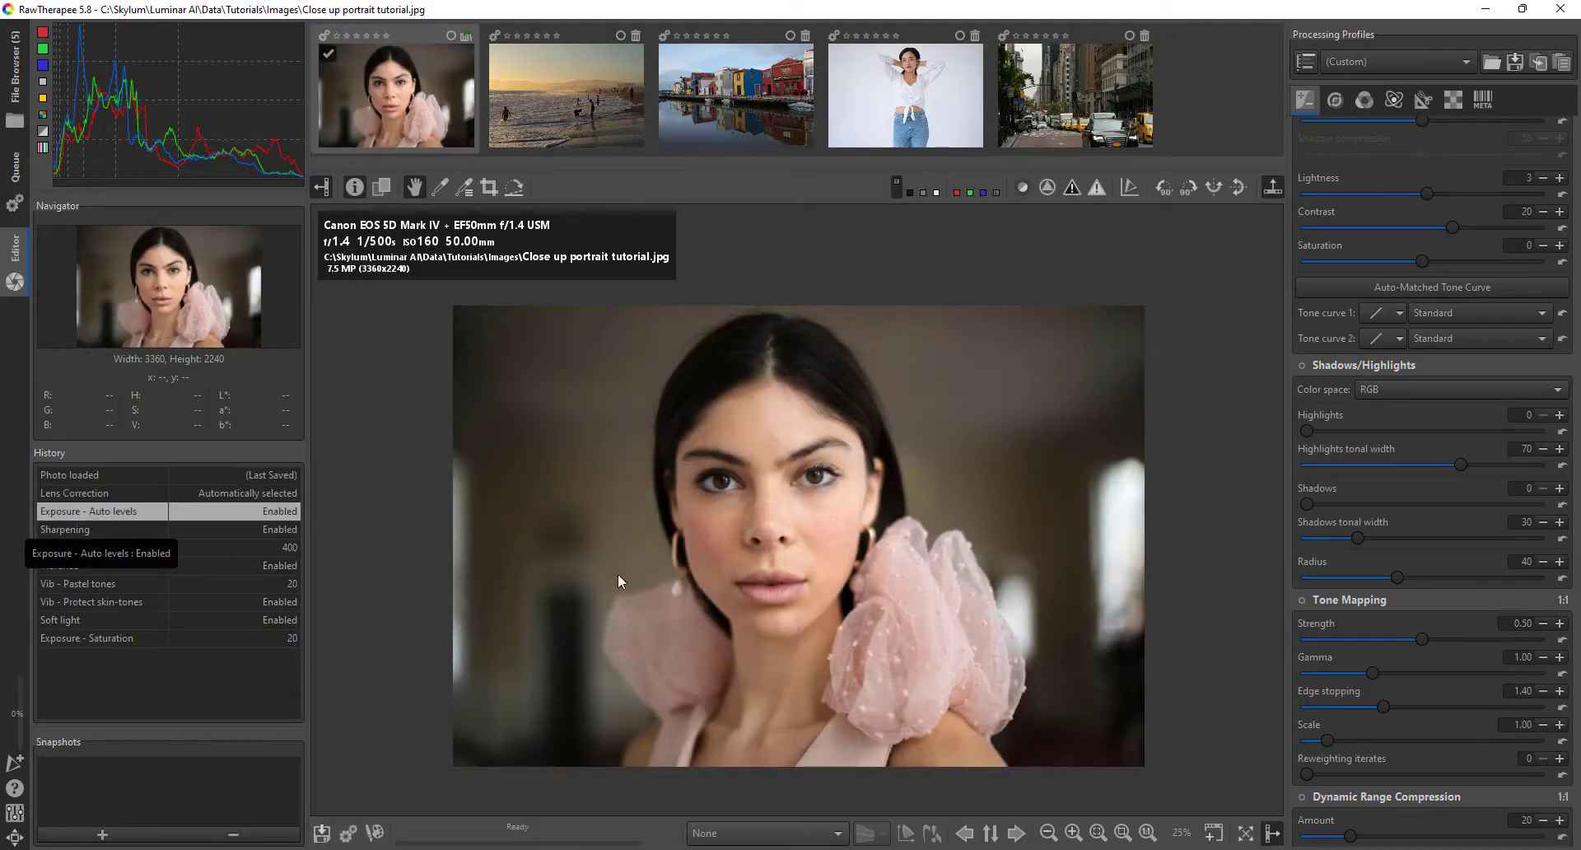
click(224, 531)
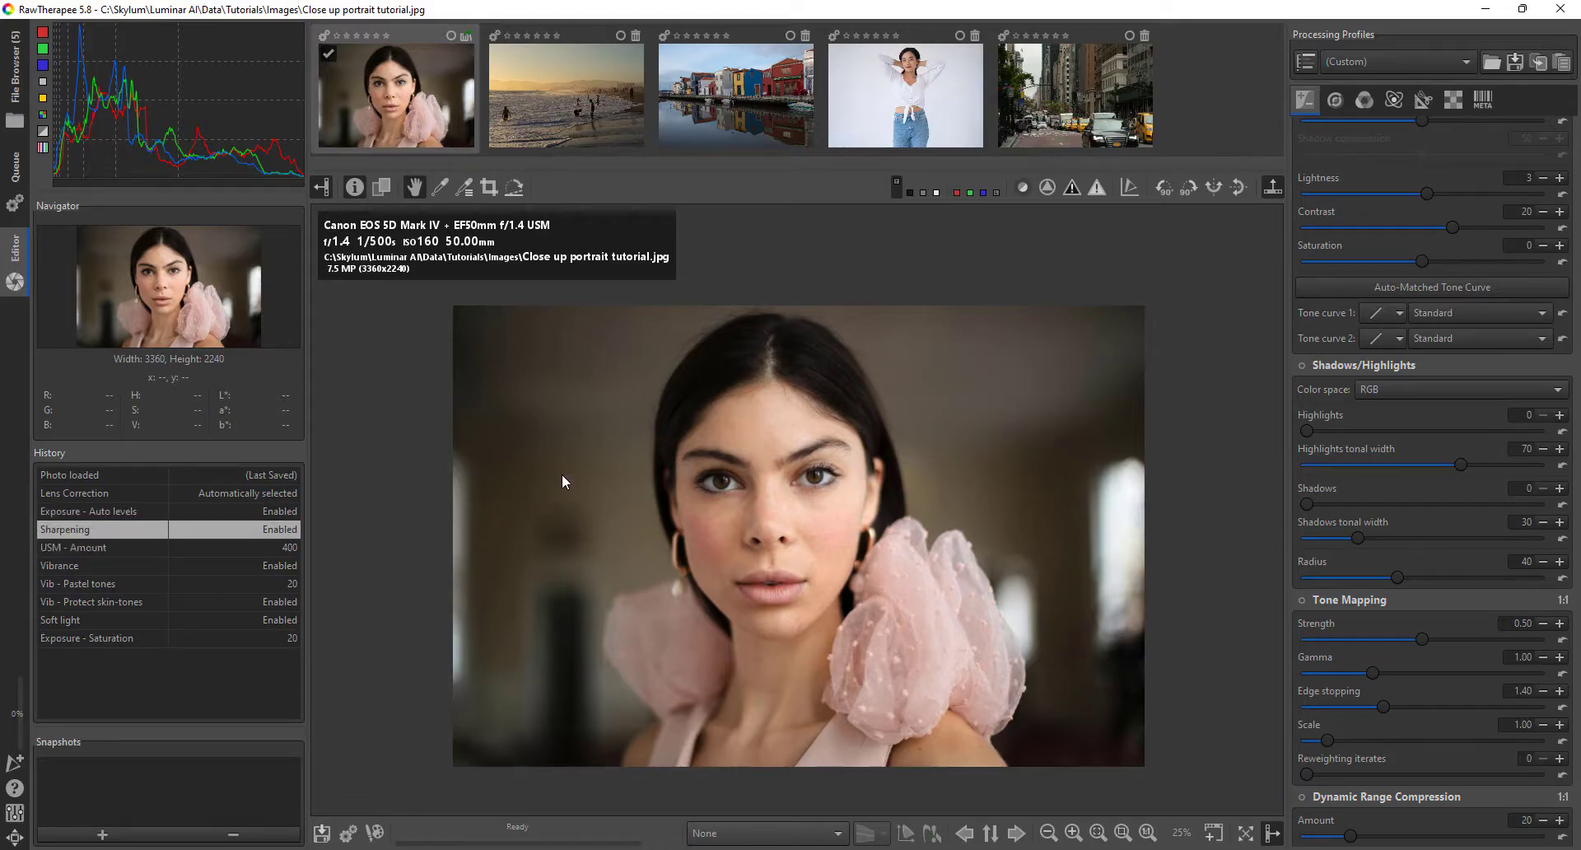
click(71, 547)
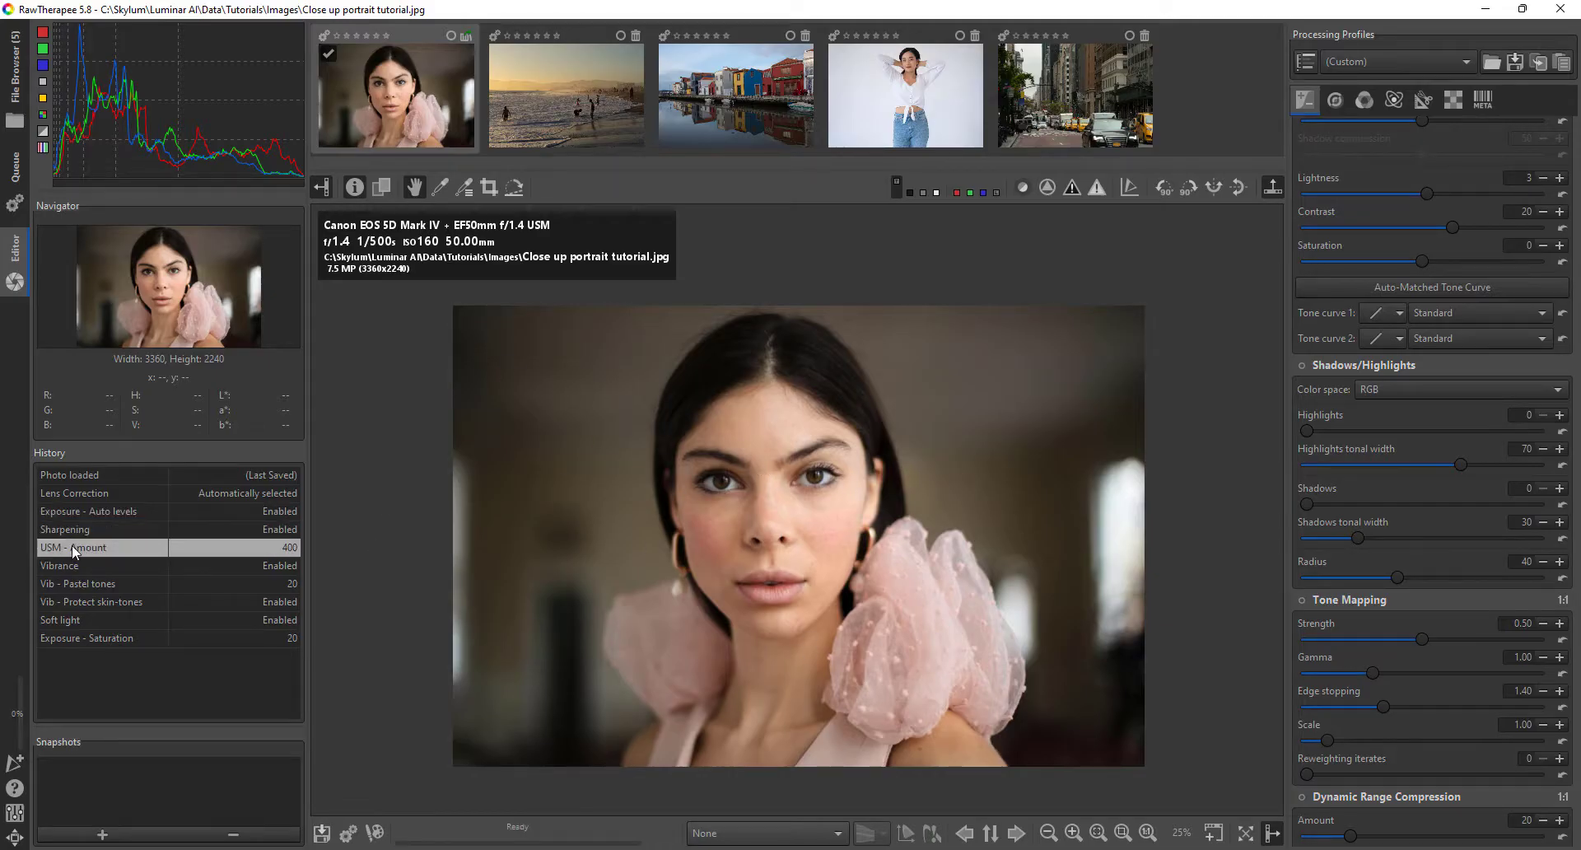
click(181, 566)
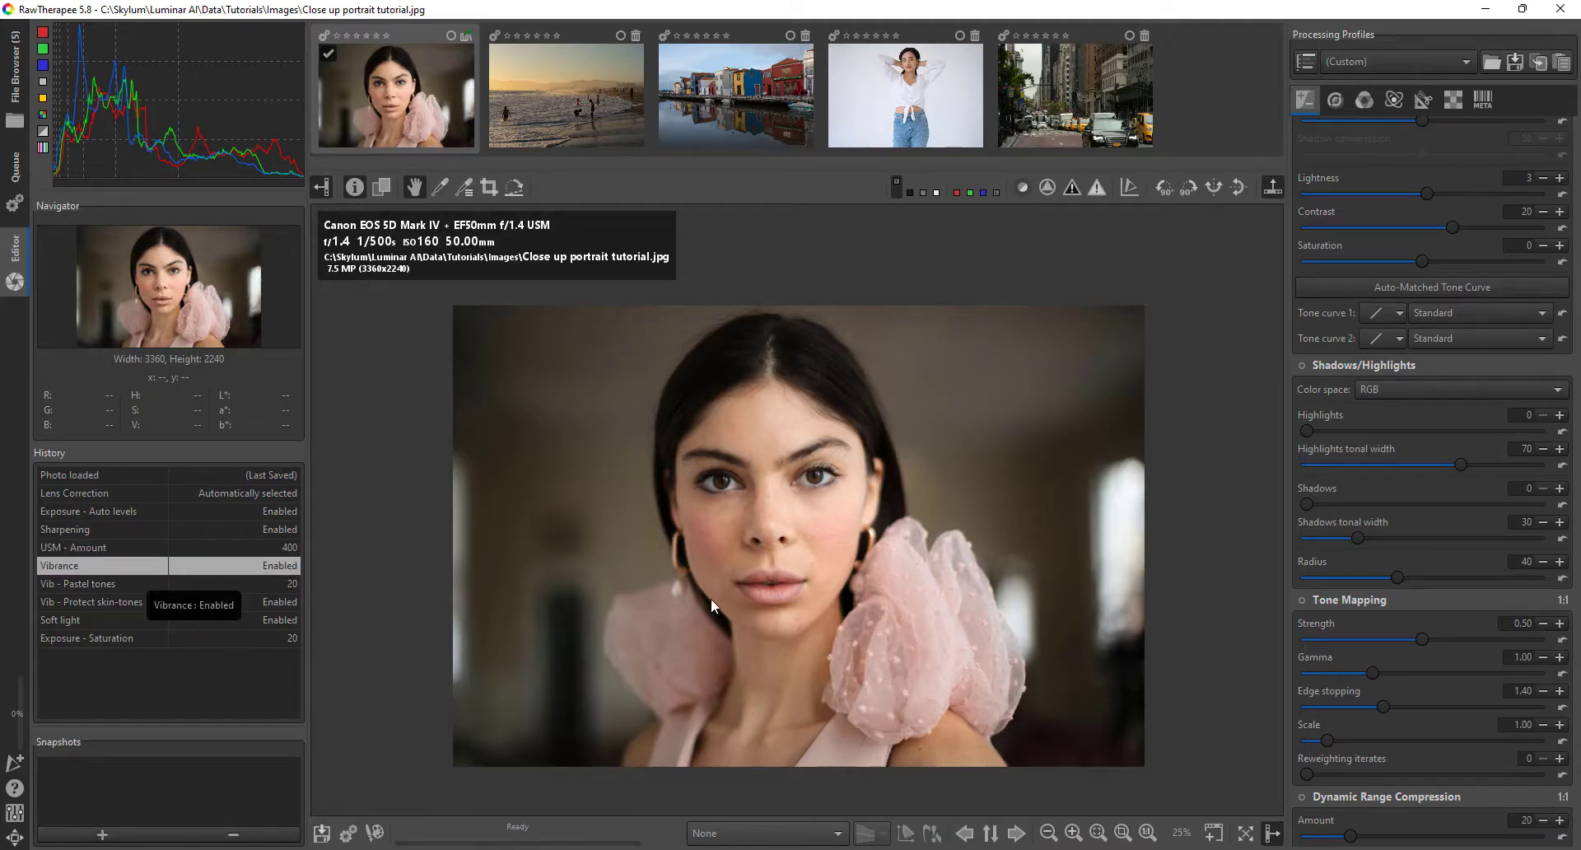
click(274, 586)
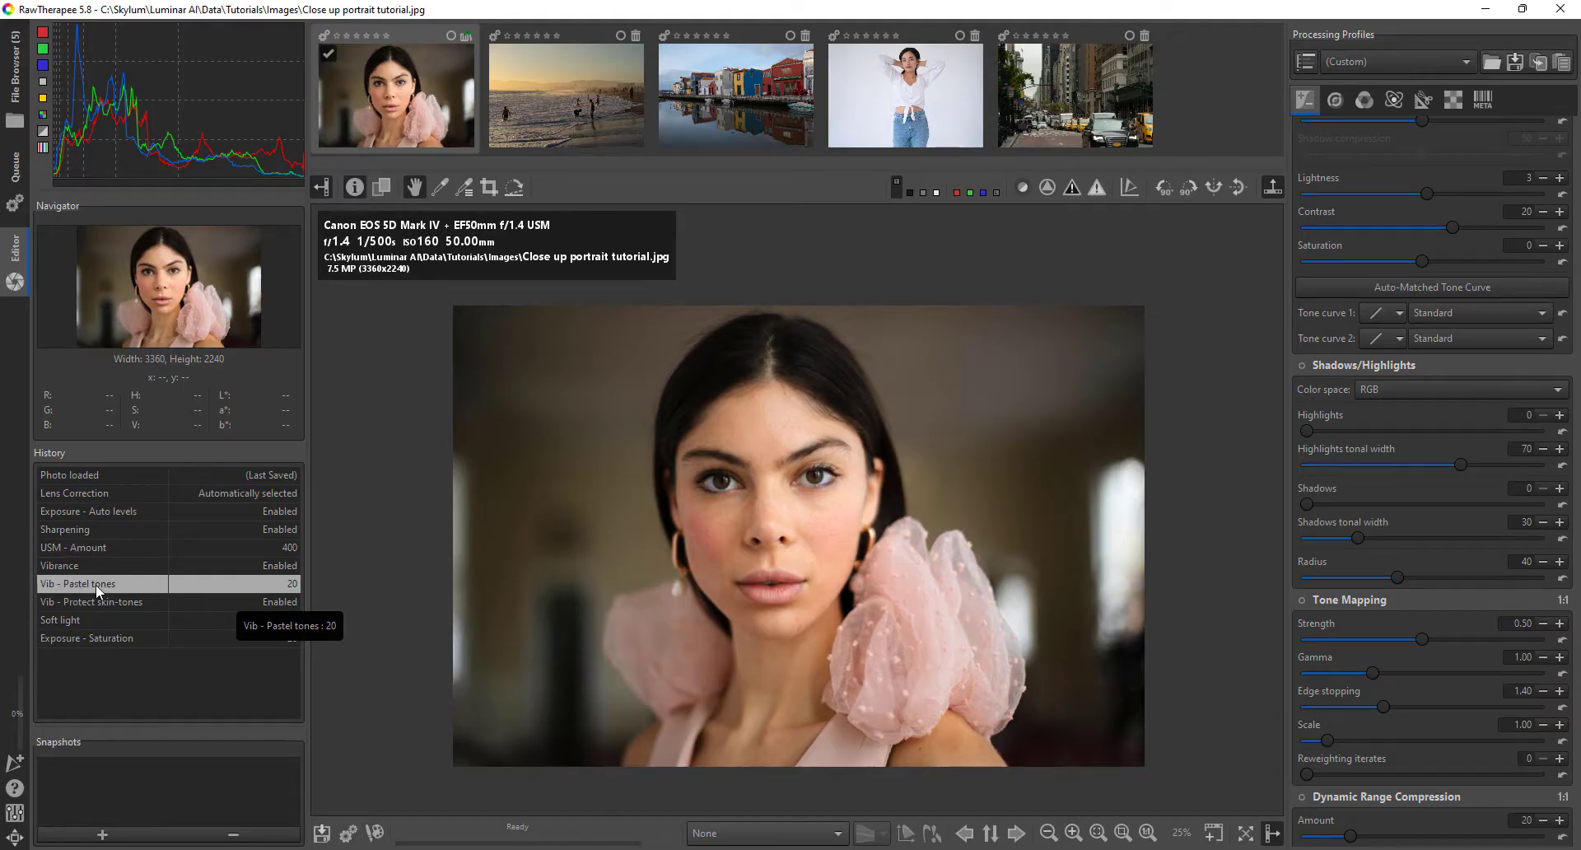
click(209, 600)
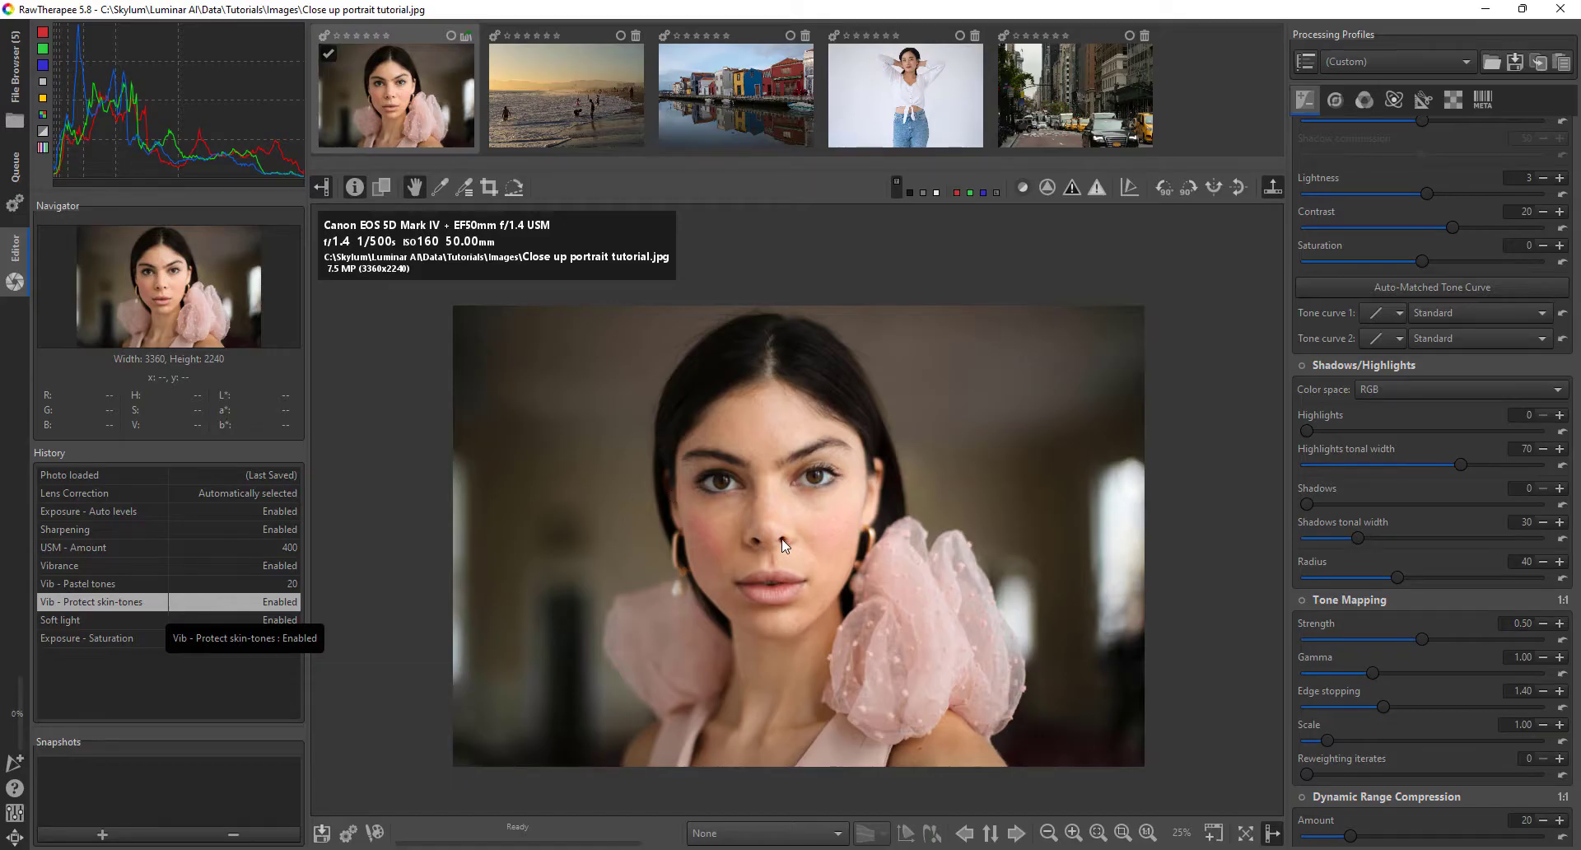
click(96, 620)
key(z)
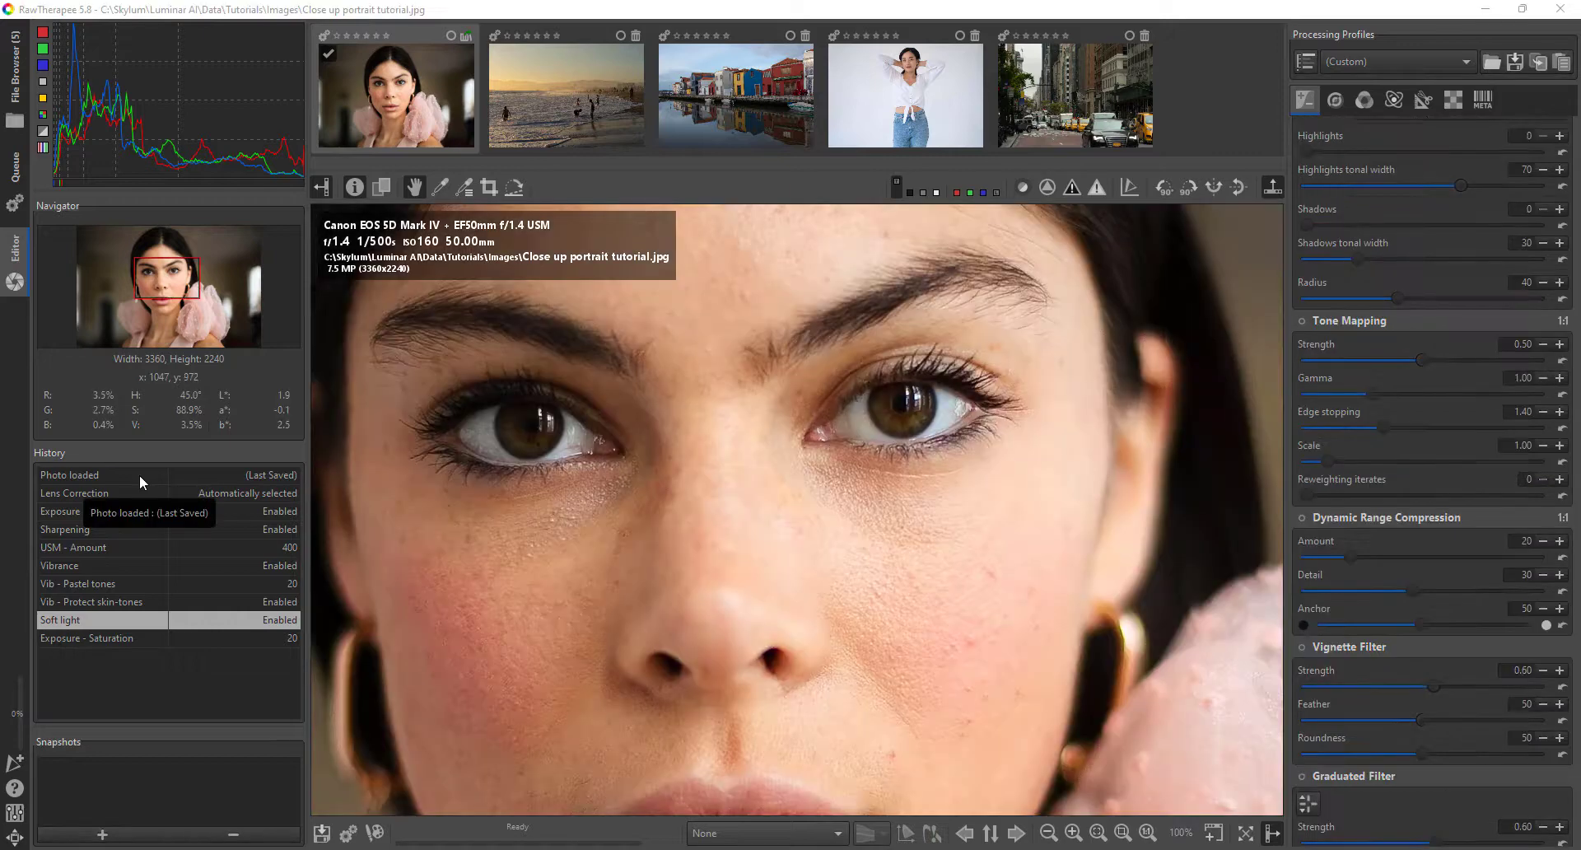
click(140, 474)
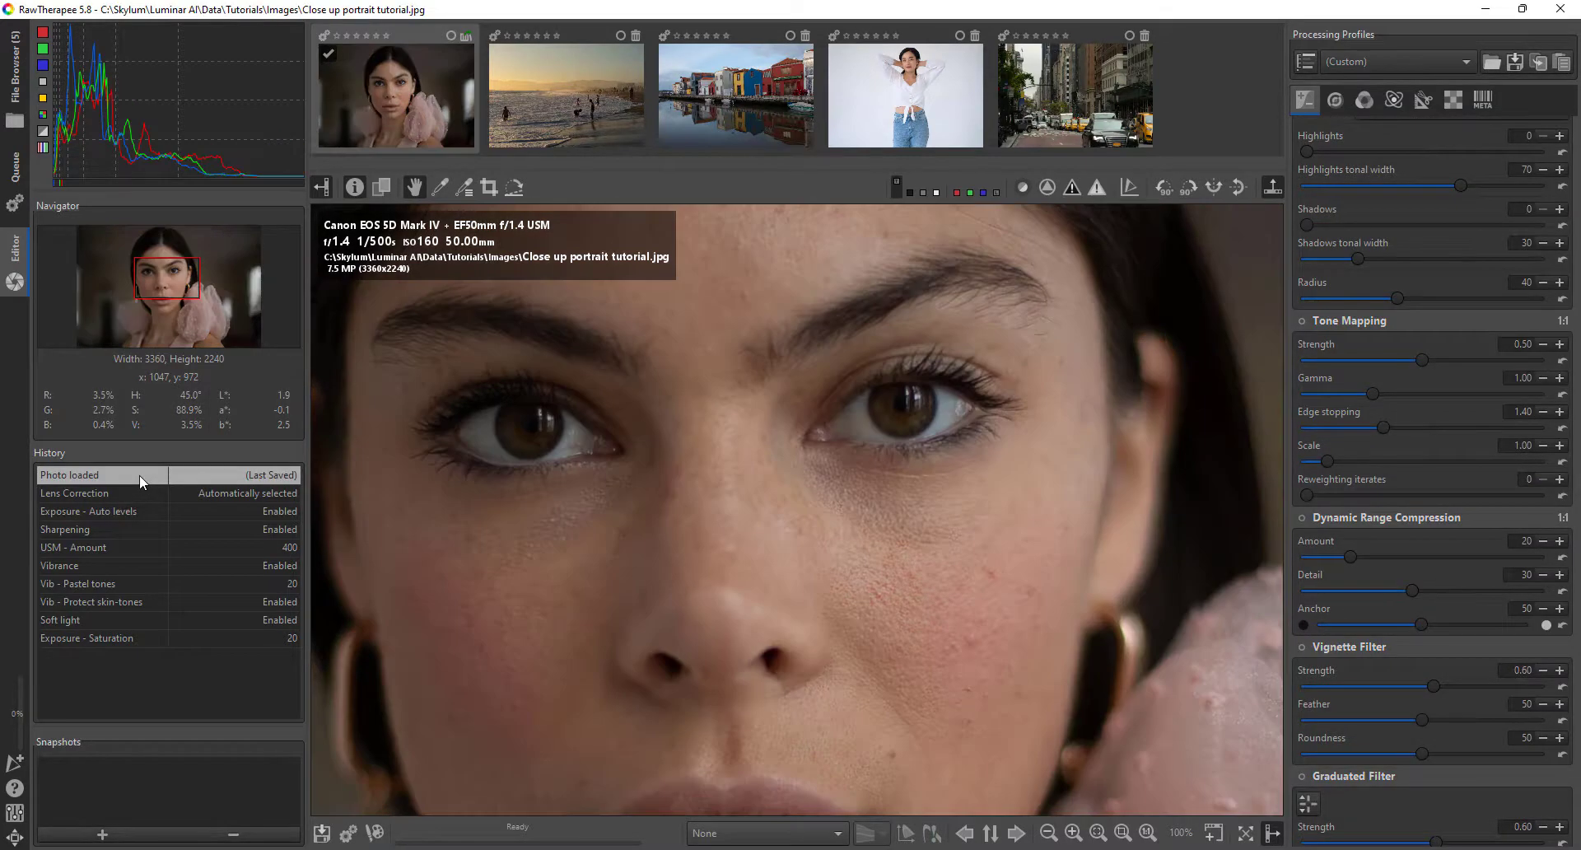
click(88, 625)
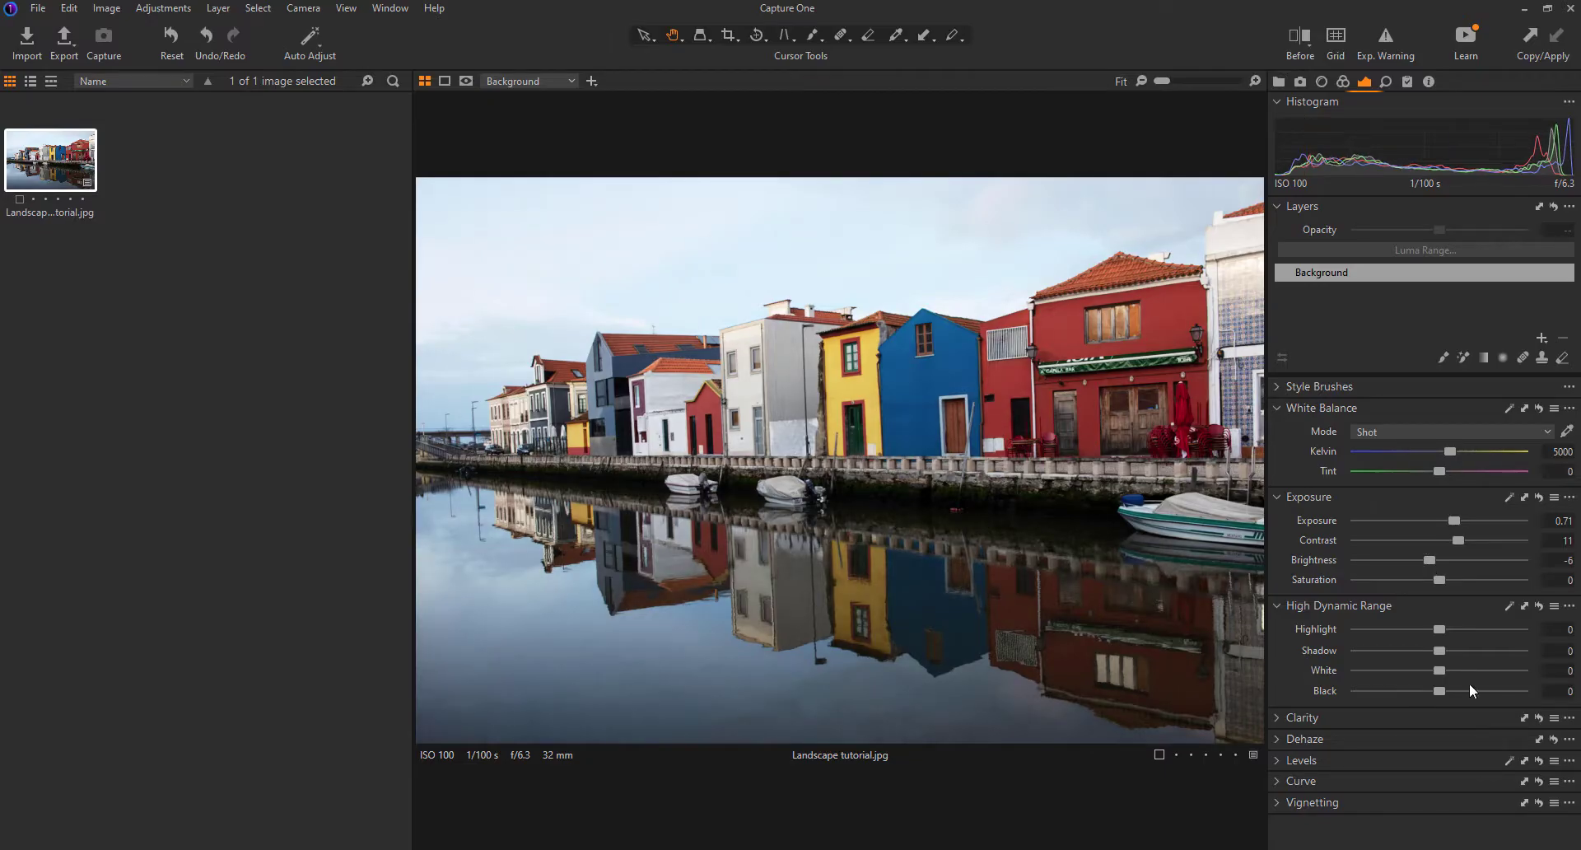
Step: Raise High Dynamic Range Highlight to 47 and pull White down to -19
mouse_move(1444, 629)
mouse_down()
mouse_move(1479, 629)
mouse_move(1459, 650)
mouse_move(1278, 645)
mouse_move(1497, 649)
mouse_move(1440, 646)
mouse_up()
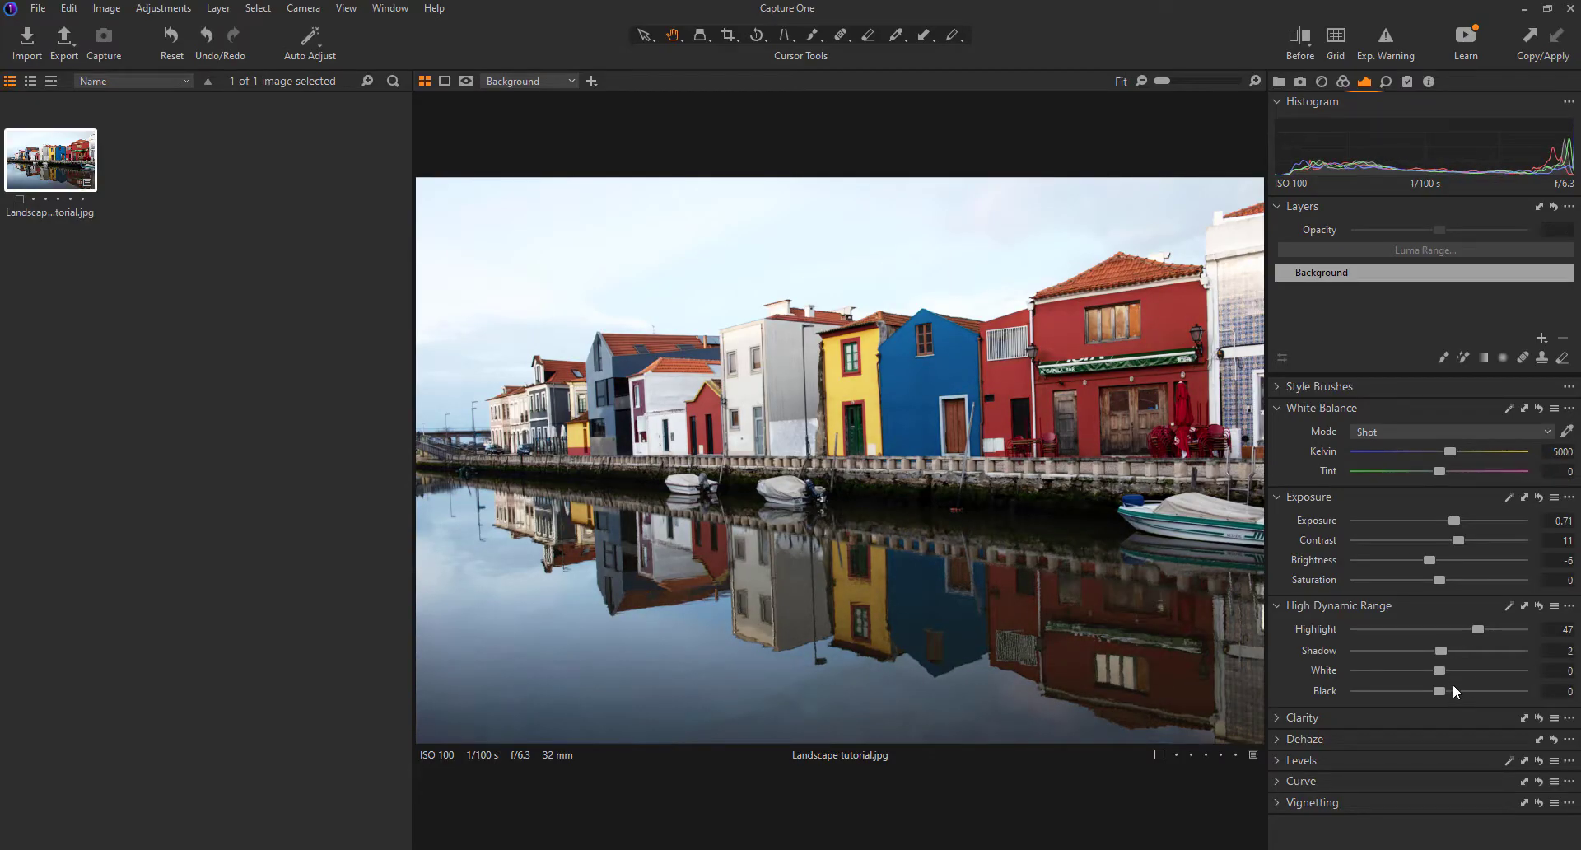
mouse_move(1439, 670)
mouse_down()
mouse_move(1336, 671)
mouse_move(1422, 668)
mouse_up()
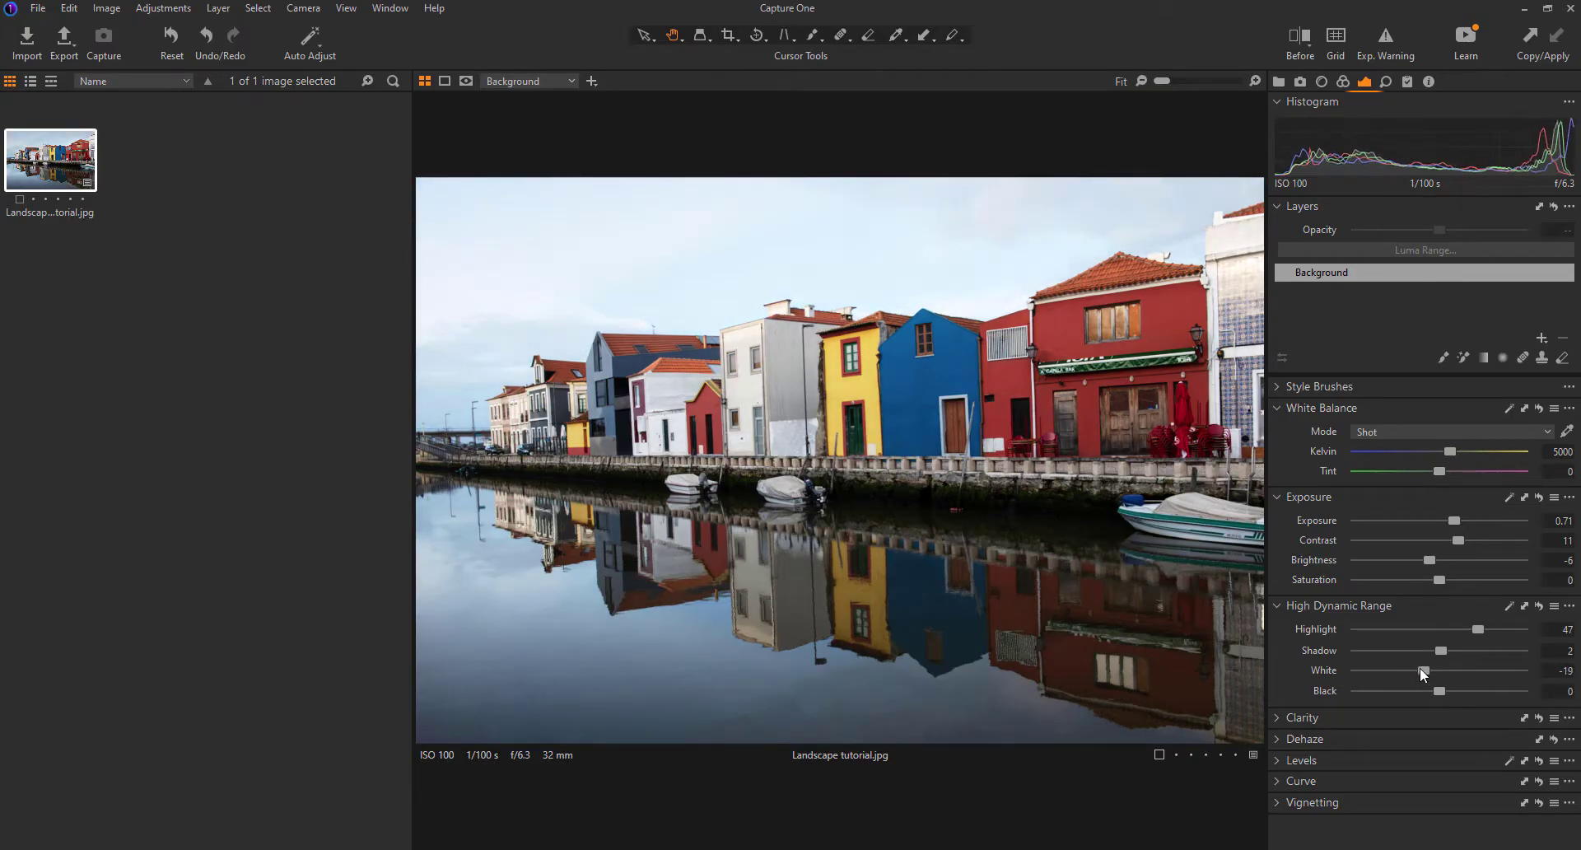
Step: Compare the canal edit before and after at 100% on the yellow house, then return to Fit
click(1303, 34)
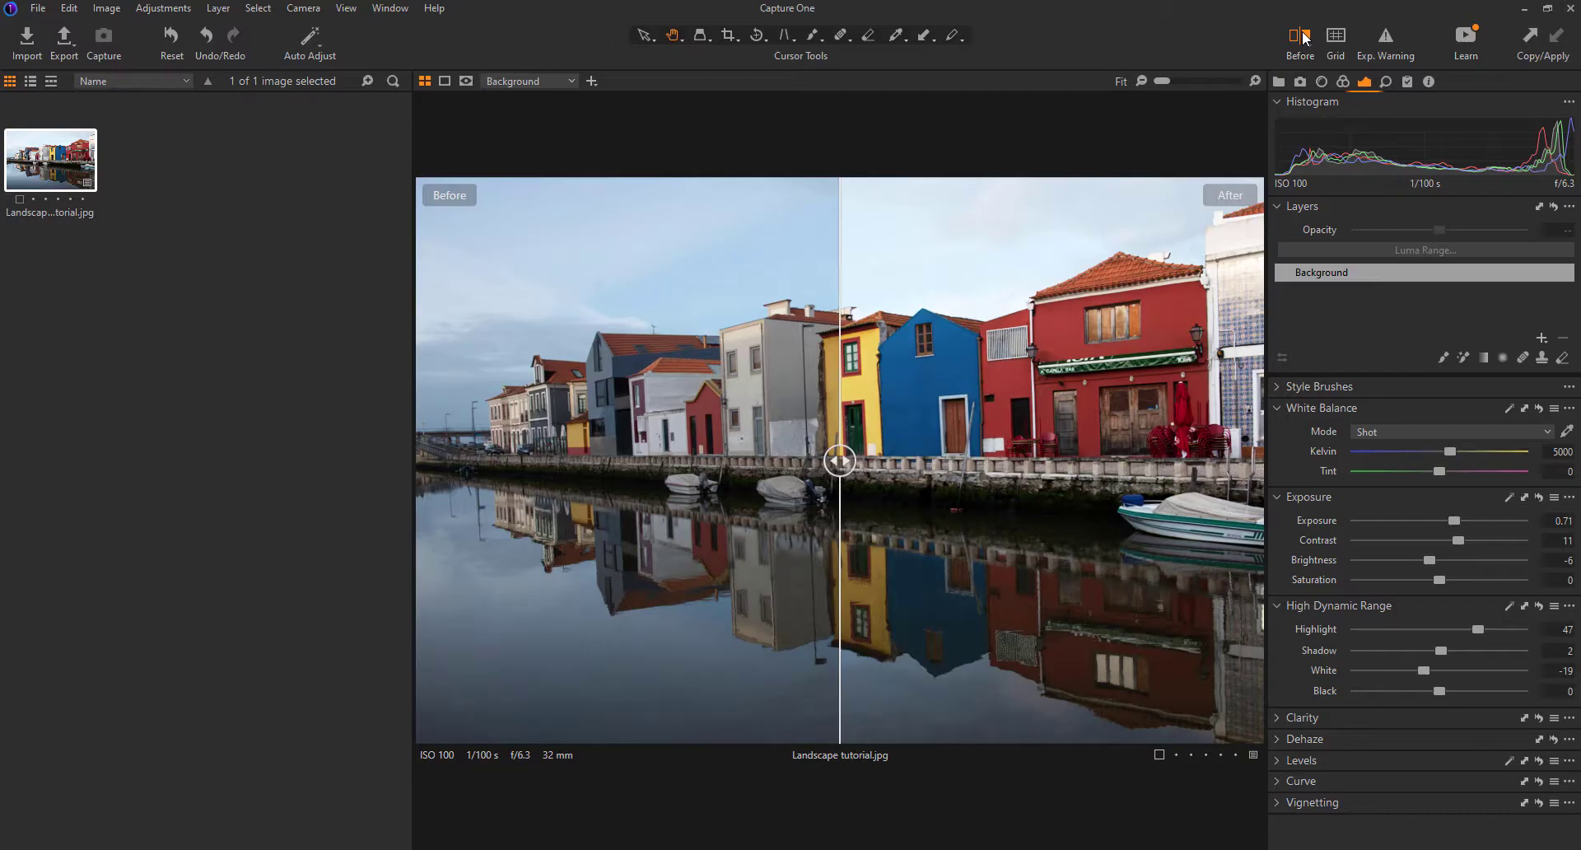
double_click(821, 394)
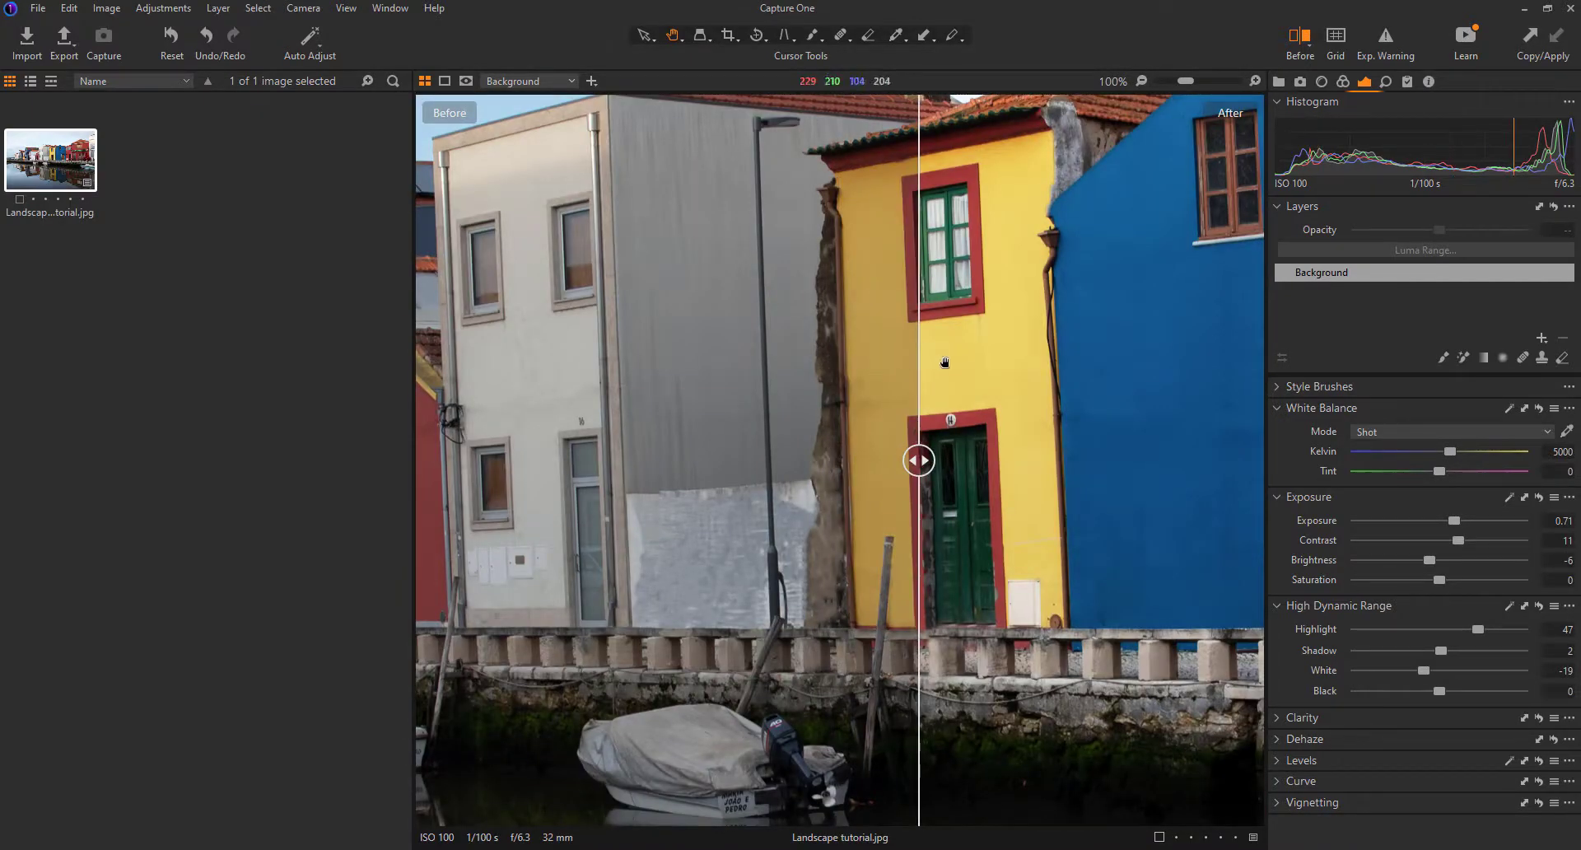
click(1299, 40)
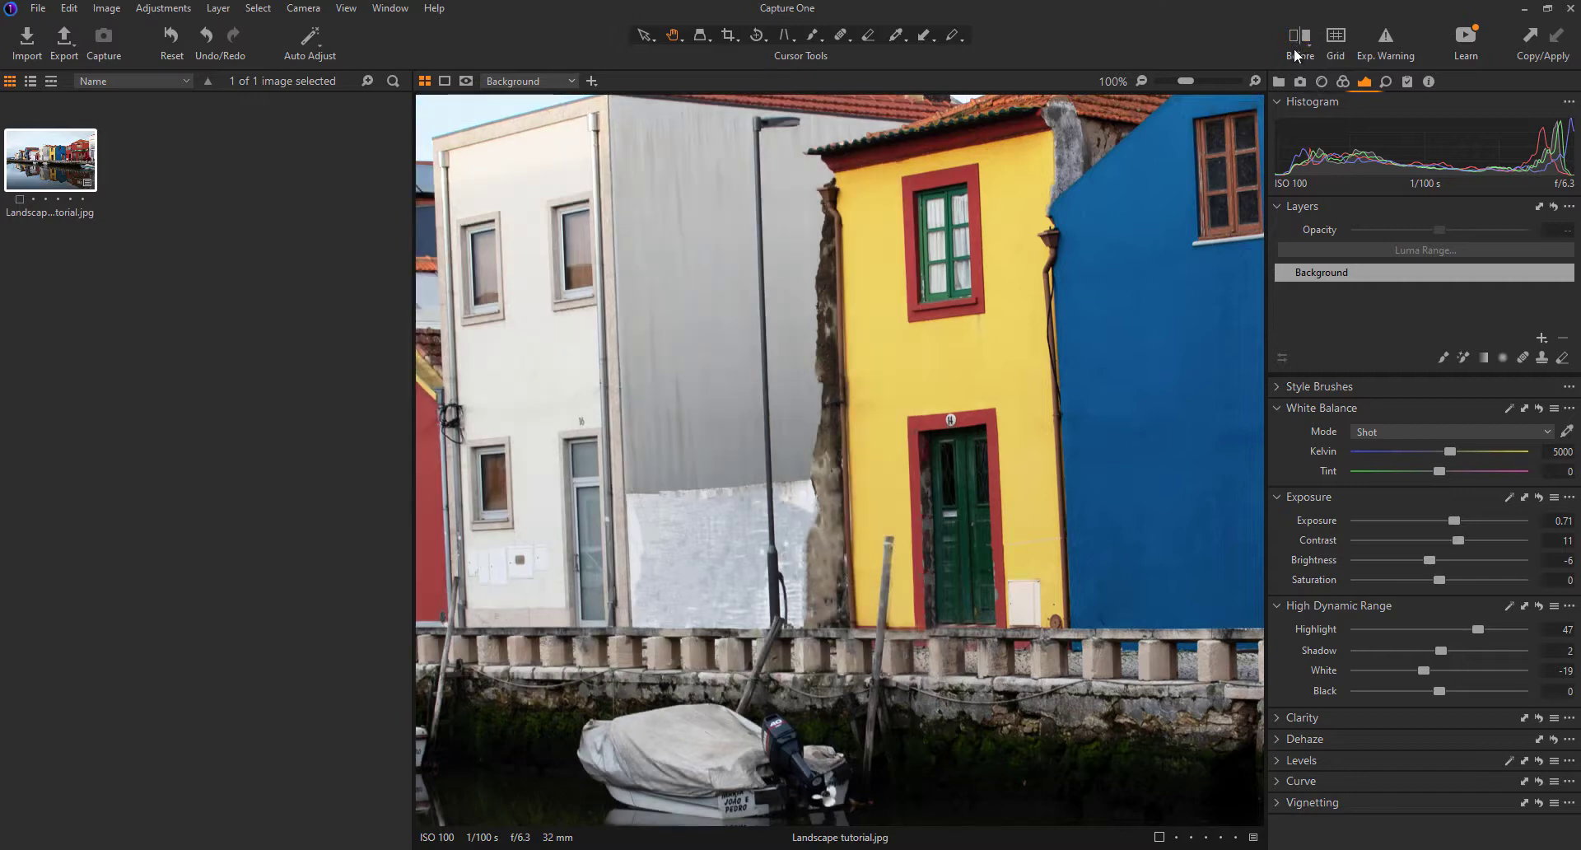
scroll(944, 417, down, 2)
scroll(943, 418, down, 3)
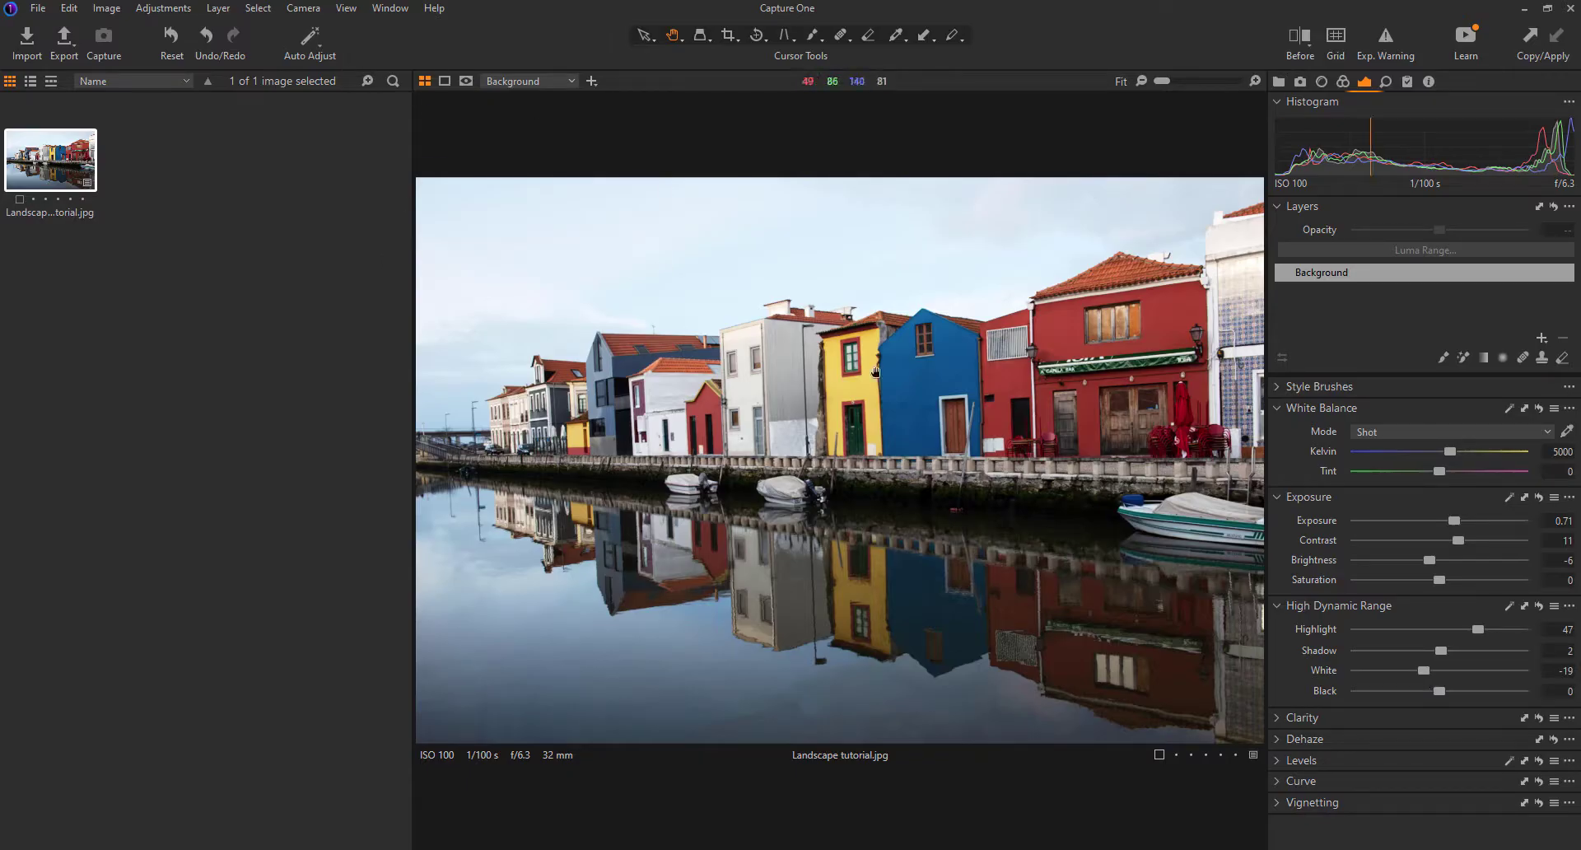
Step: Apply Auto Adjust, giving Exposure 0.55, Highlight -36 and Shadow 4
click(311, 37)
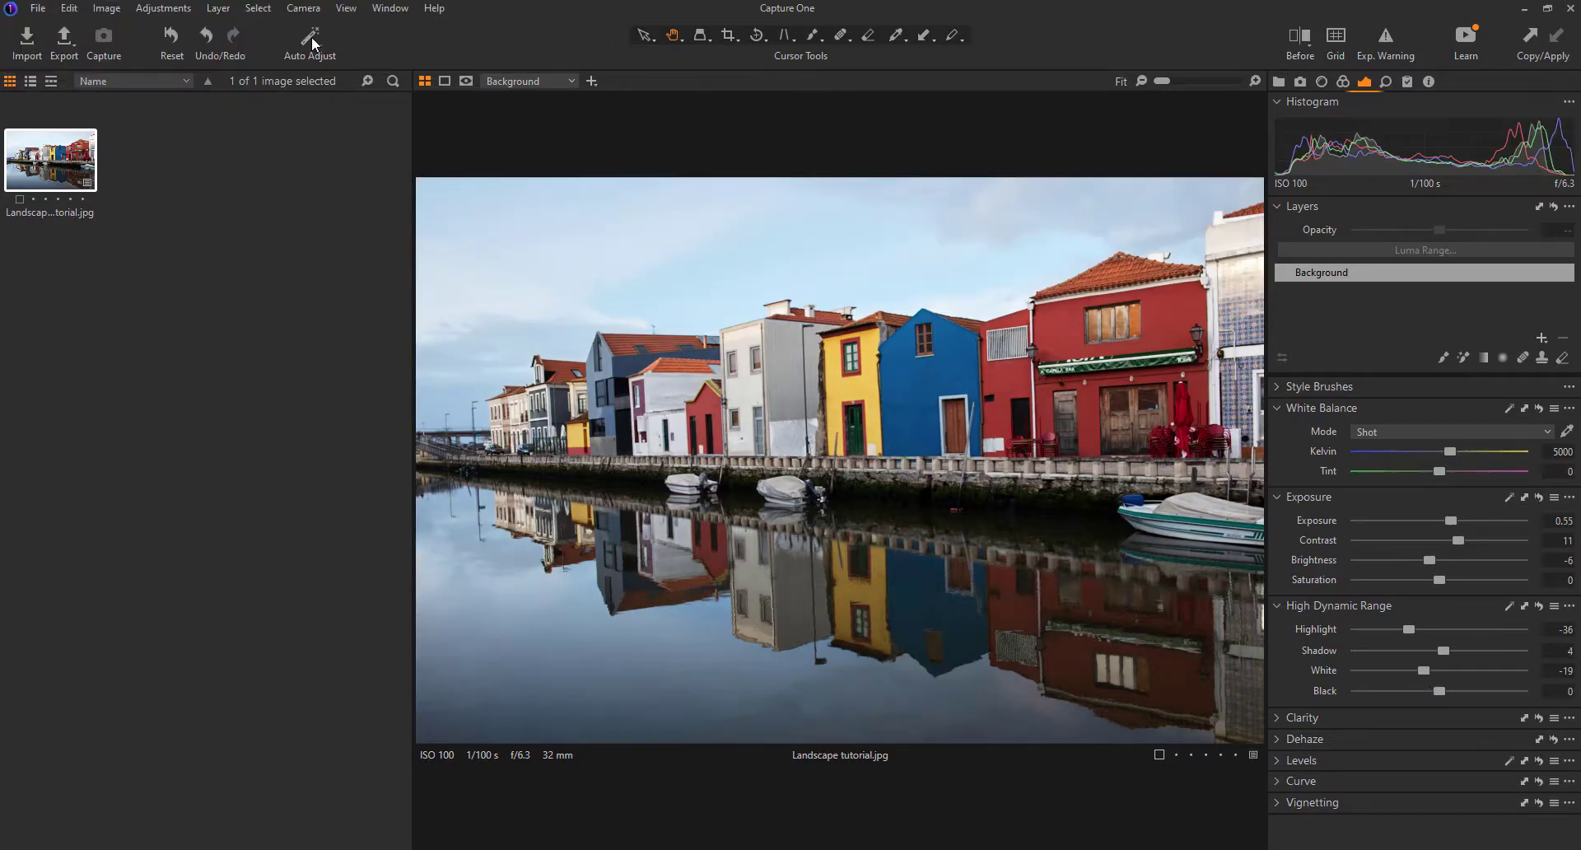